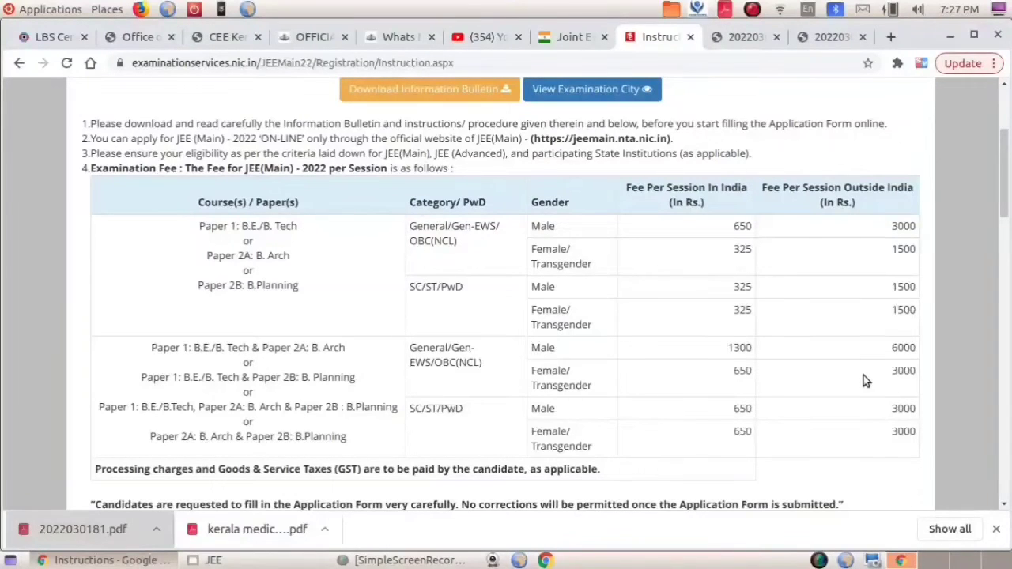
# Read through the instructions, tick the declaration and proceed to the blank Personal Details registration form.
pyautogui.scroll(-3, 864, 380)
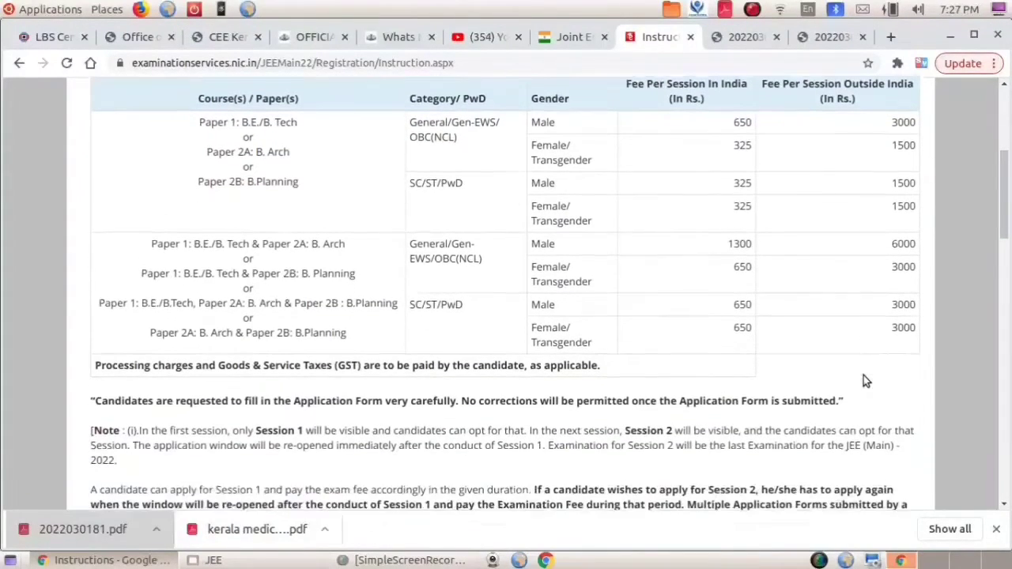
pyautogui.scroll(-1, 863, 377)
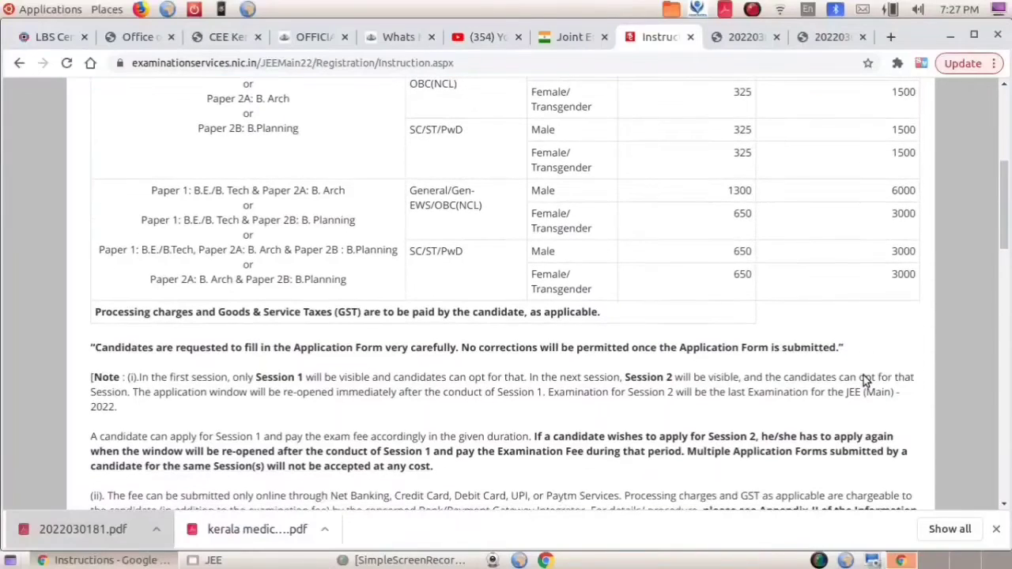
pyautogui.scroll(2, 864, 377)
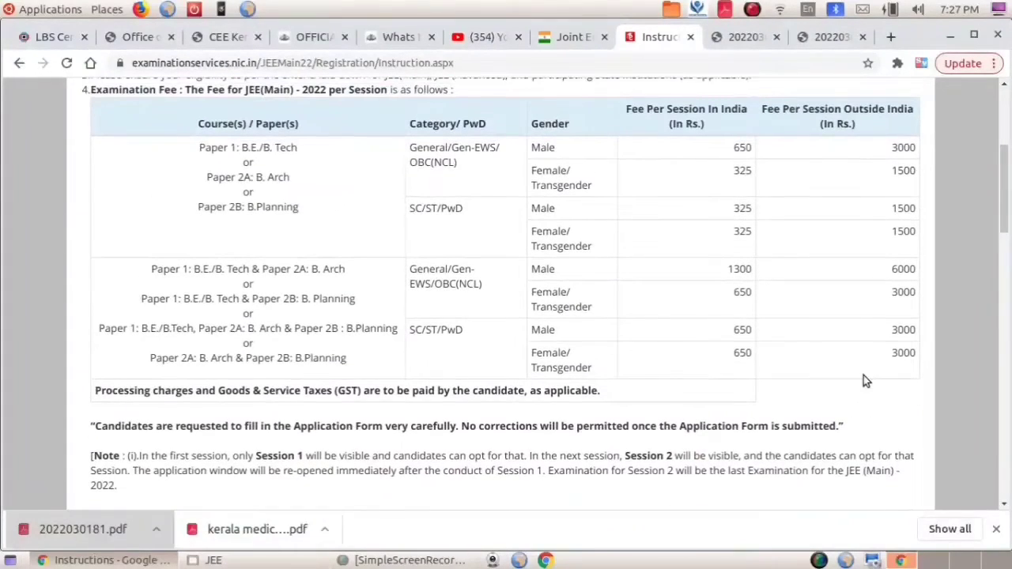
pyautogui.scroll(1, 864, 378)
pyautogui.scroll(-5, 863, 375)
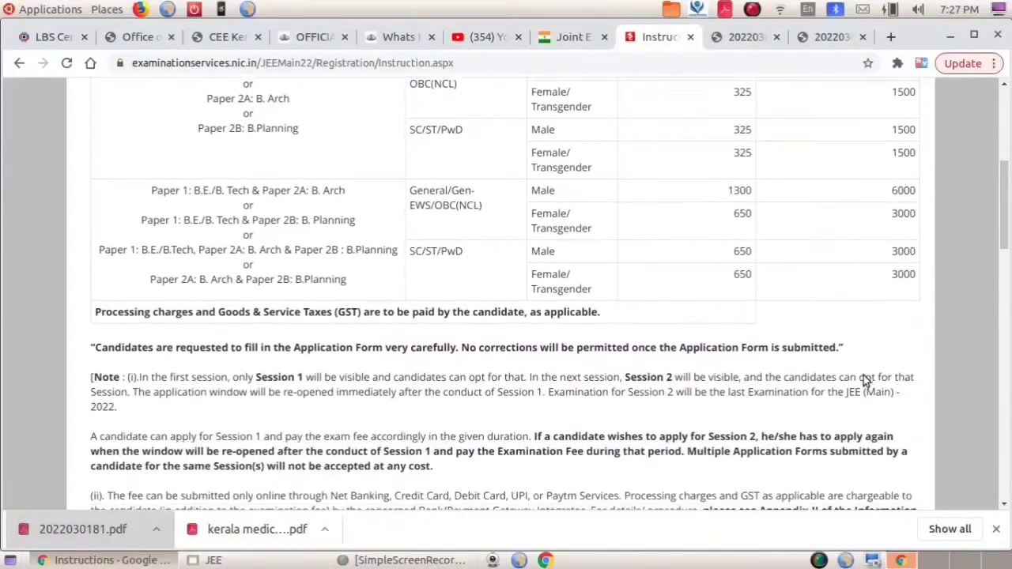
pyautogui.scroll(-5, 864, 376)
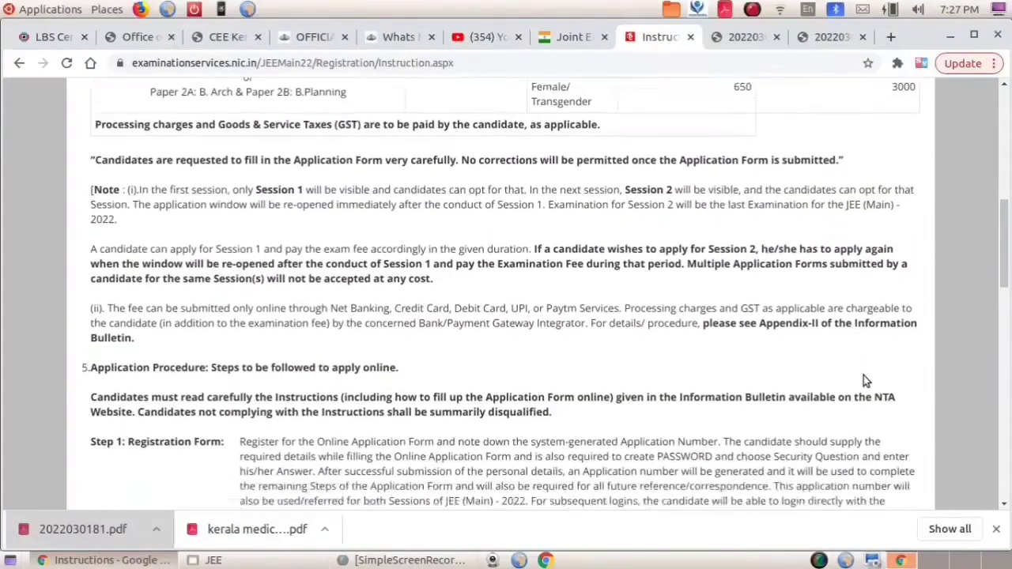
pyautogui.scroll(-2, 865, 380)
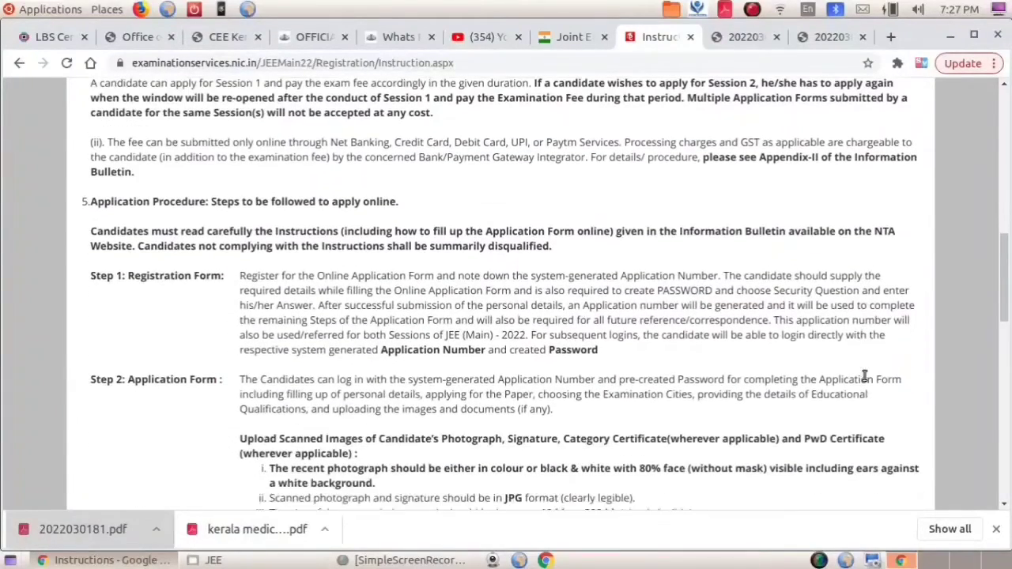
pyautogui.scroll(-2, 864, 376)
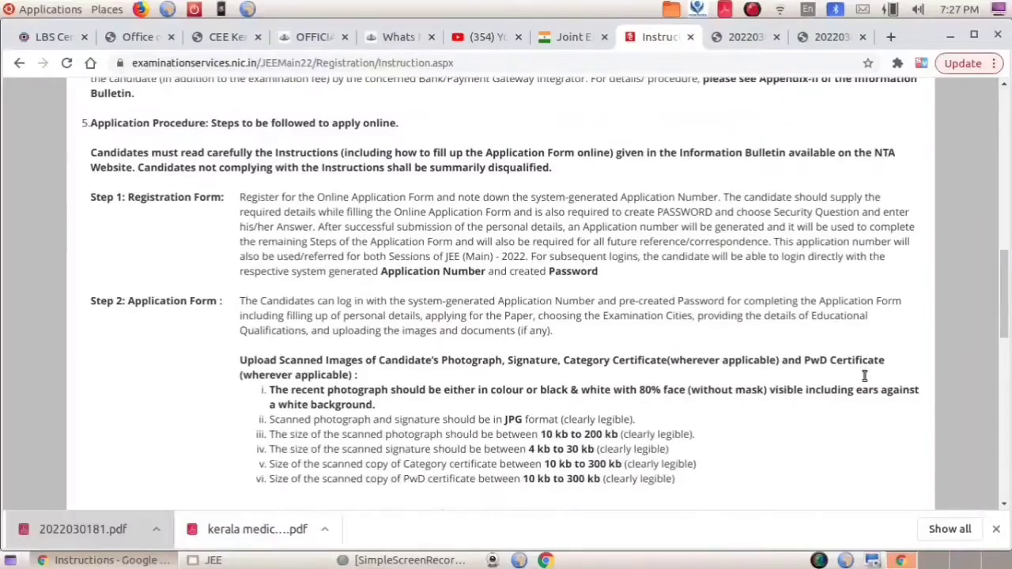
pyautogui.scroll(-13, 864, 375)
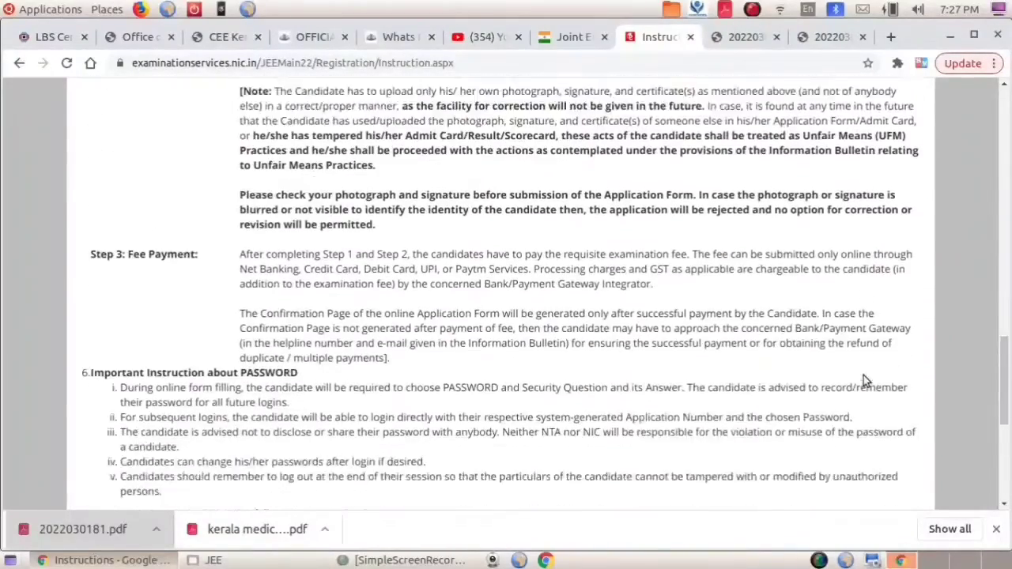
pyautogui.scroll(-8, 863, 376)
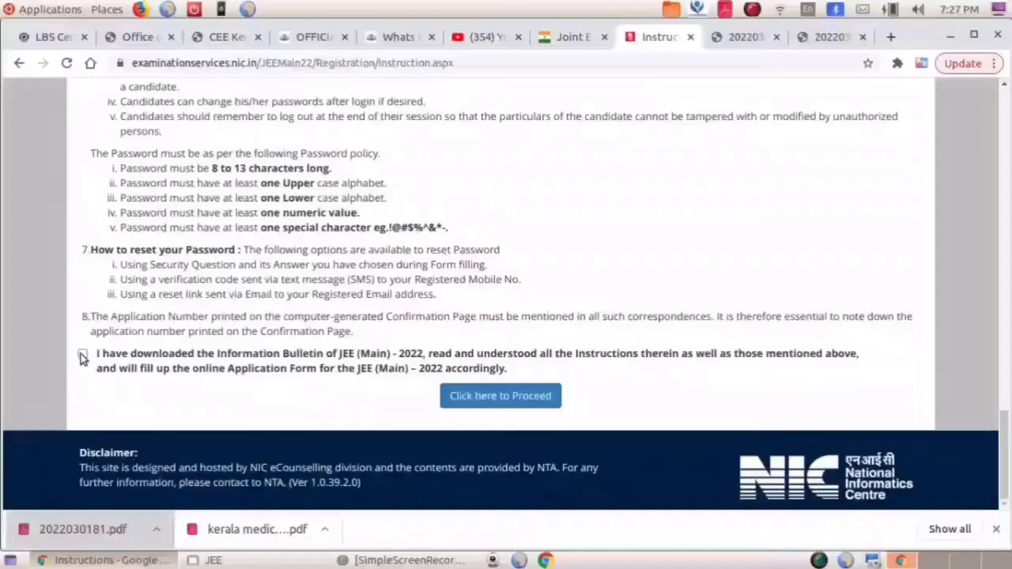
pyautogui.click(82, 356)
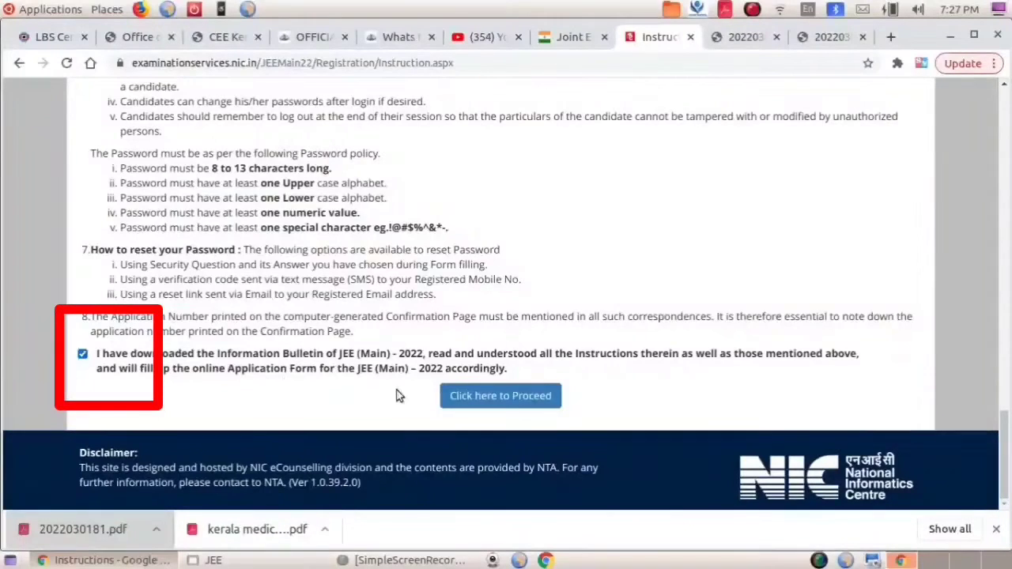
pyautogui.click(510, 399)
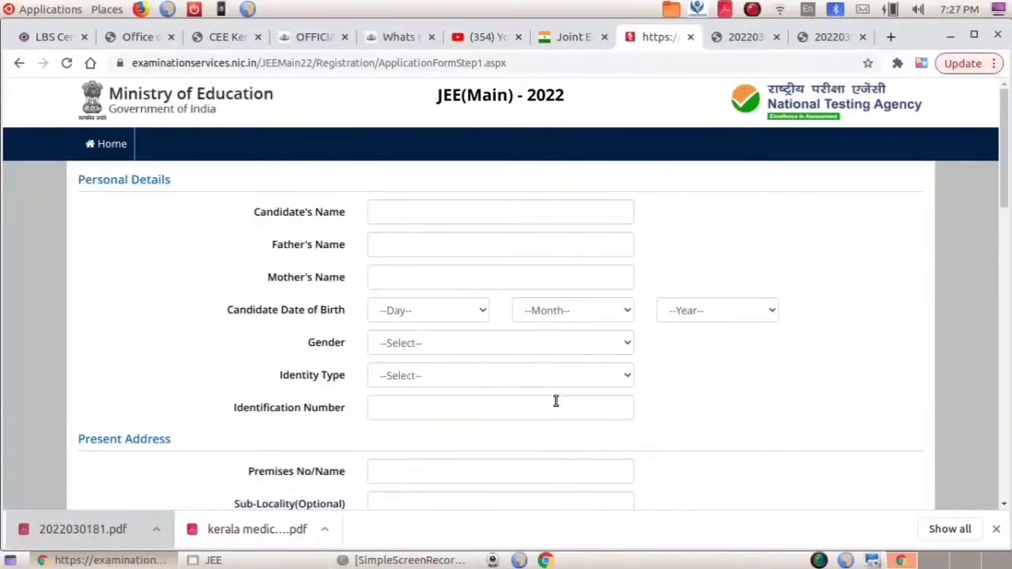
# Review the personal details section and keep the chosen identity type.
pyautogui.scroll(-2, 559, 401)
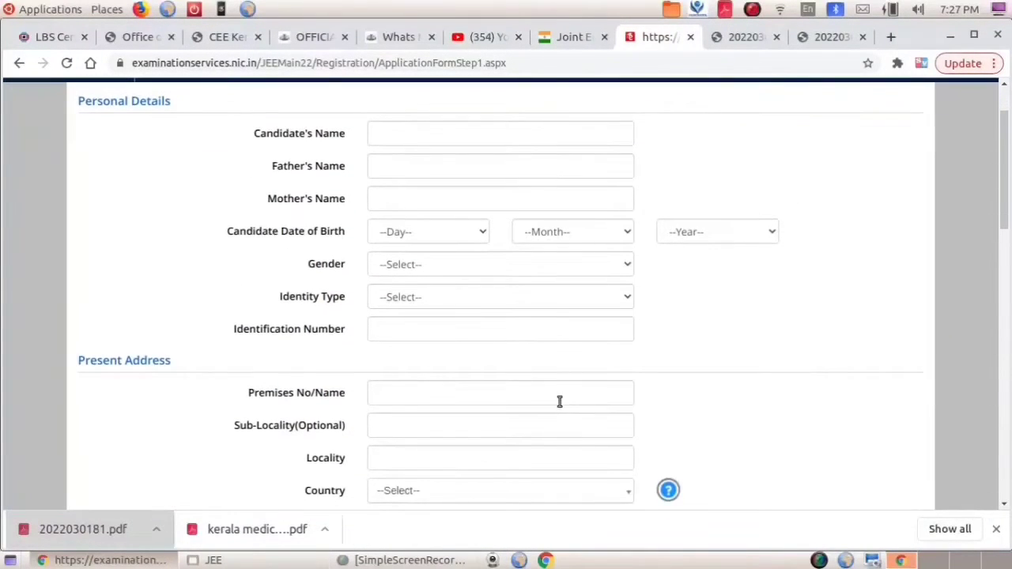
pyautogui.scroll(3, 559, 401)
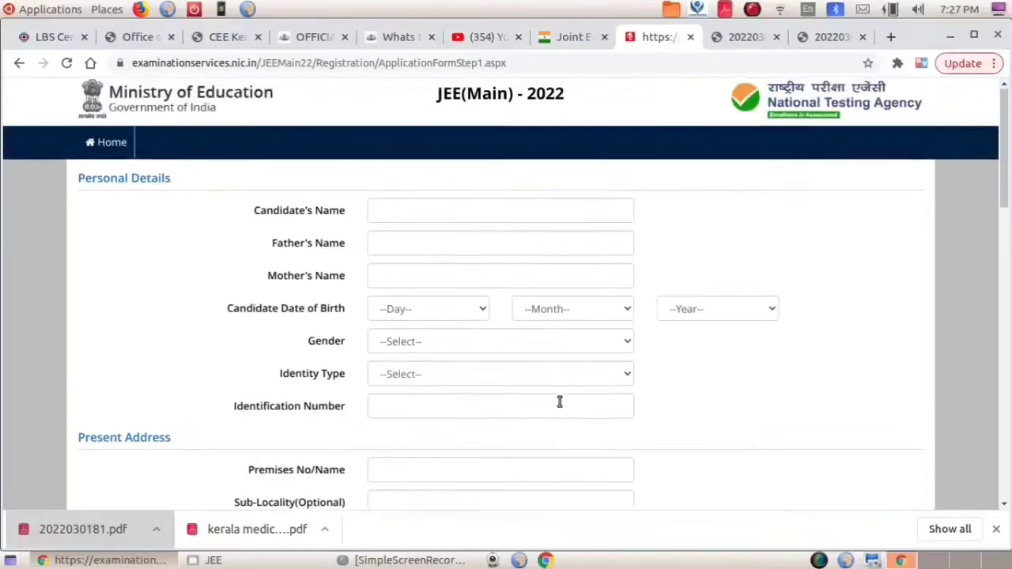
pyautogui.scroll(-3, 559, 401)
pyautogui.scroll(-5, 559, 401)
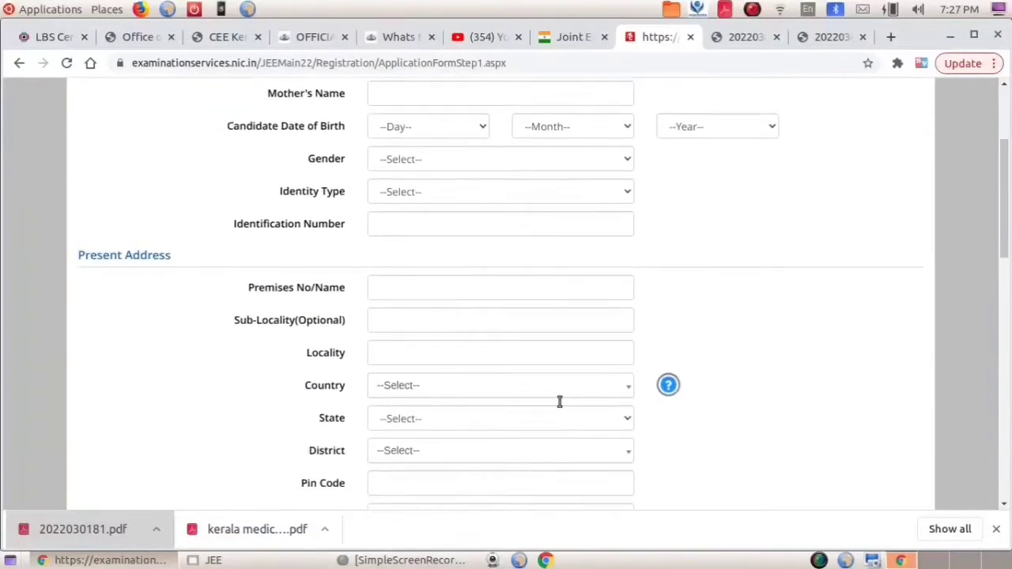
pyautogui.scroll(-6, 558, 402)
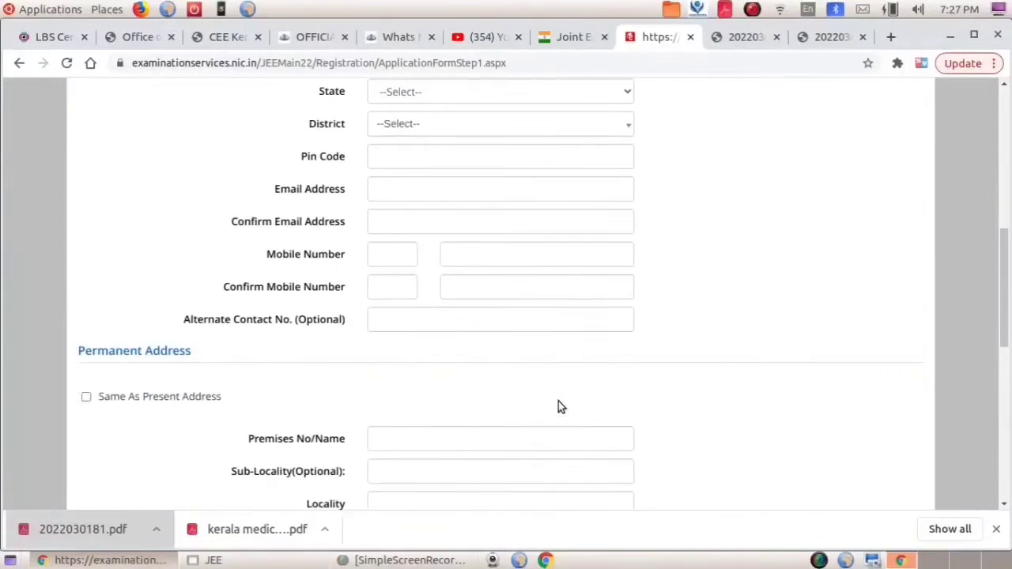
pyautogui.scroll(-3, 558, 401)
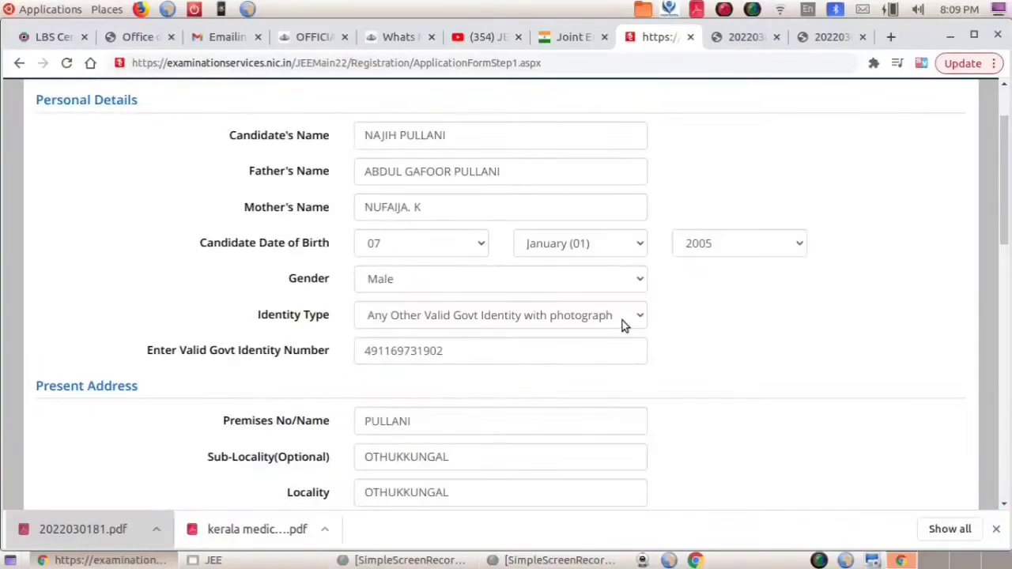
pyautogui.click(631, 316)
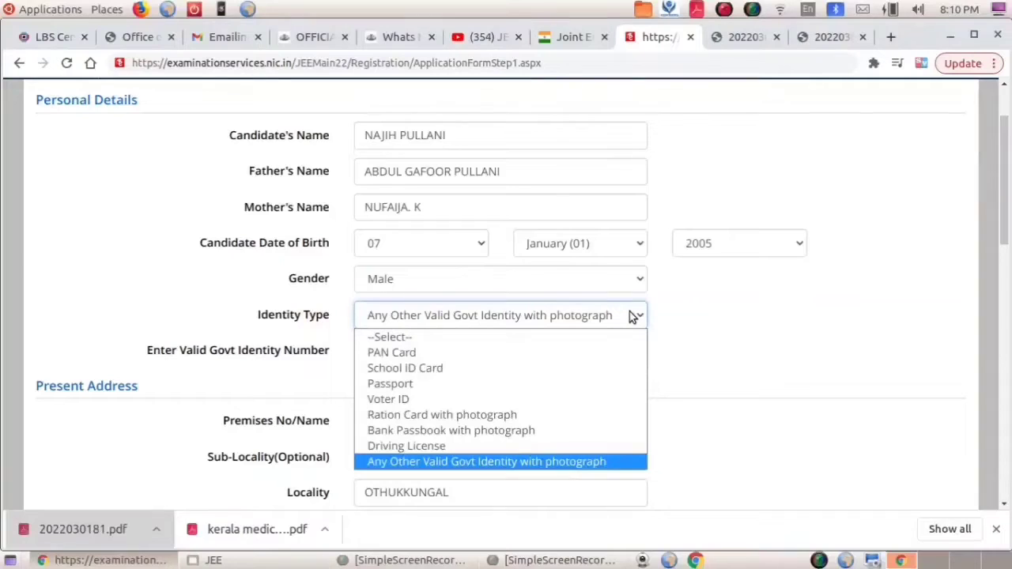
pyautogui.click(750, 342)
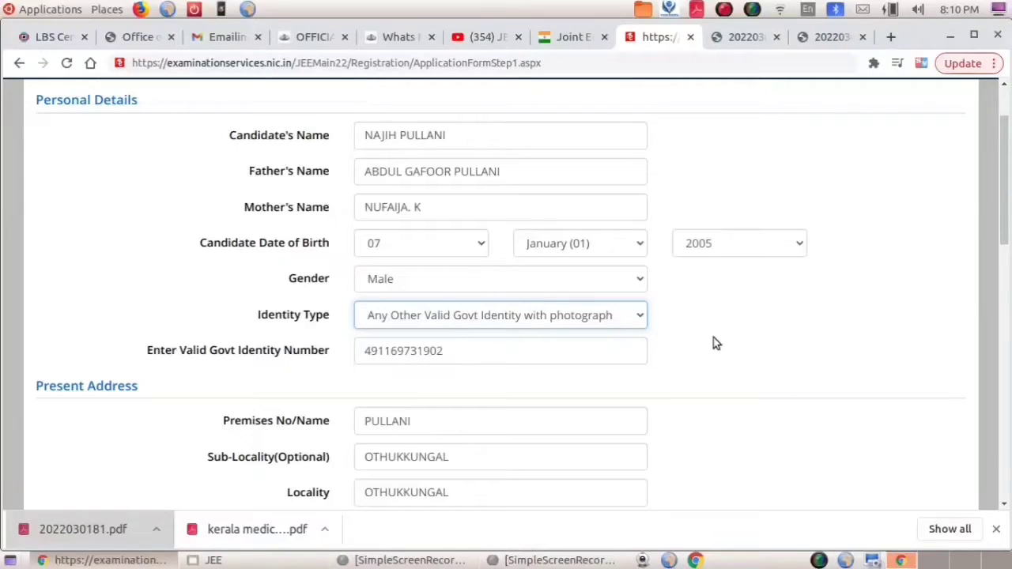
# Enter the account password and dismiss the password rules hint.
pyautogui.scroll(-10, 714, 343)
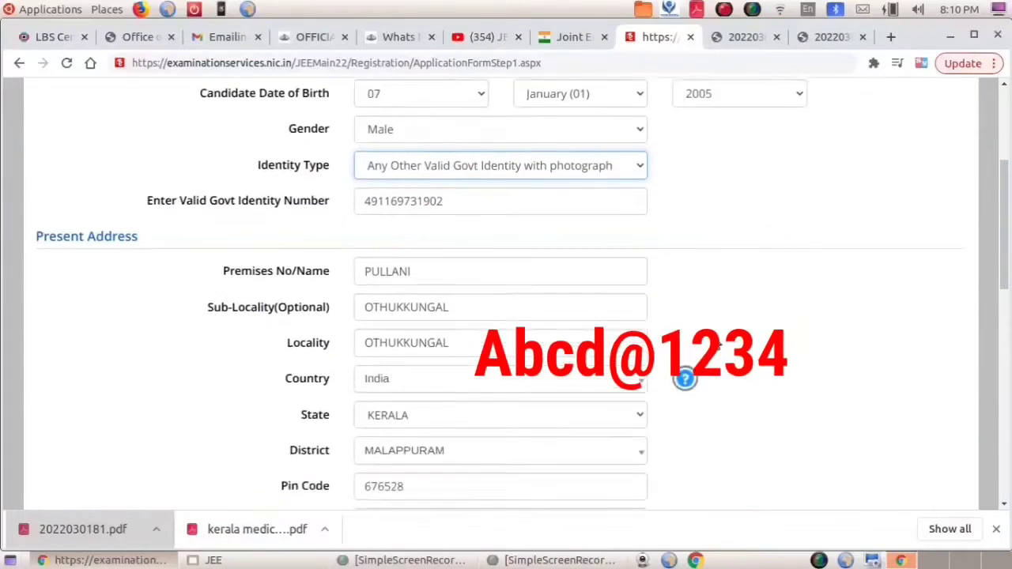
pyautogui.click(557, 234)
pyautogui.write('Abcd@1234')
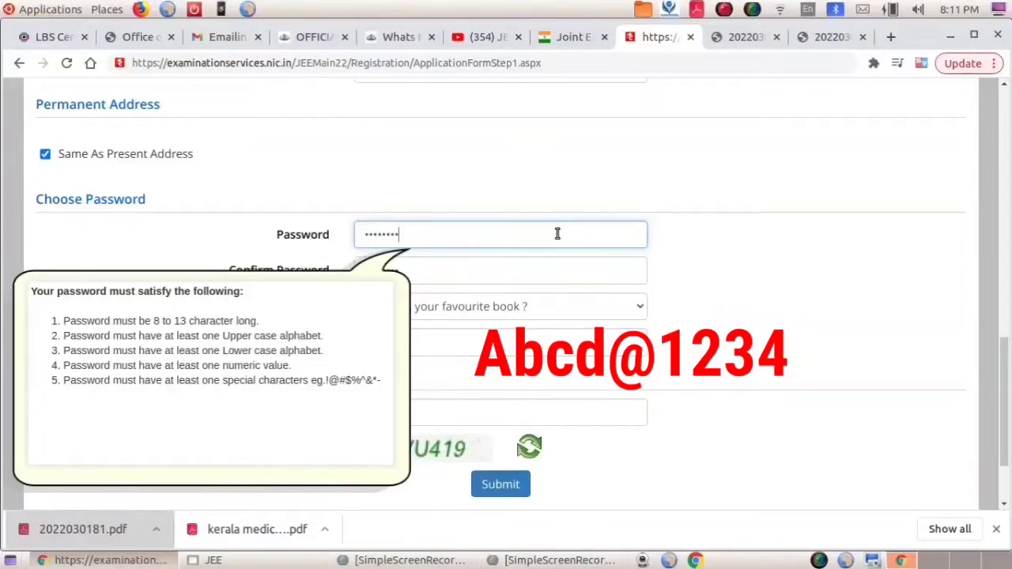
pyautogui.click(827, 316)
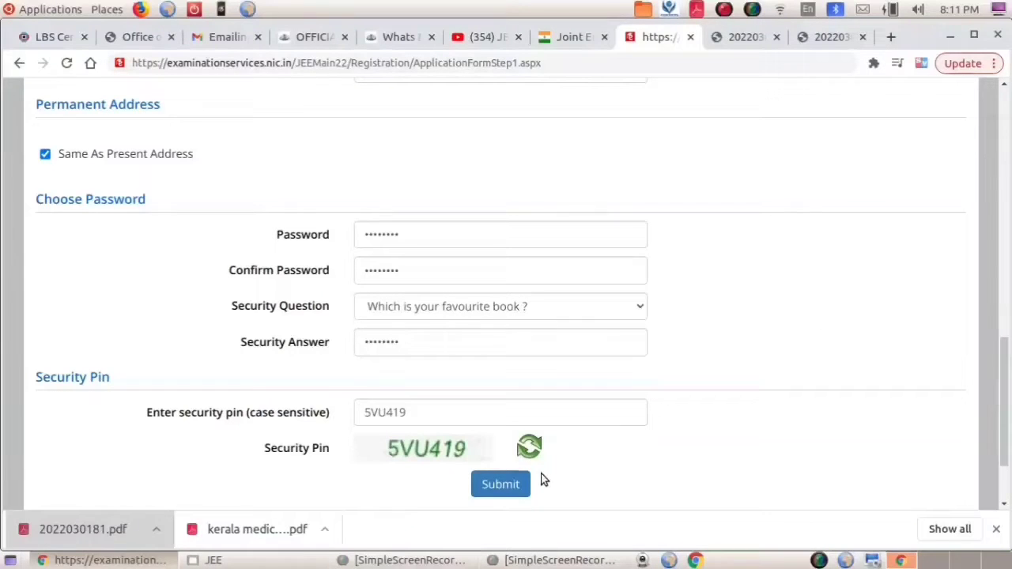
# Submit the registration form for review and dismiss the Review Page notice.
pyautogui.click(502, 485)
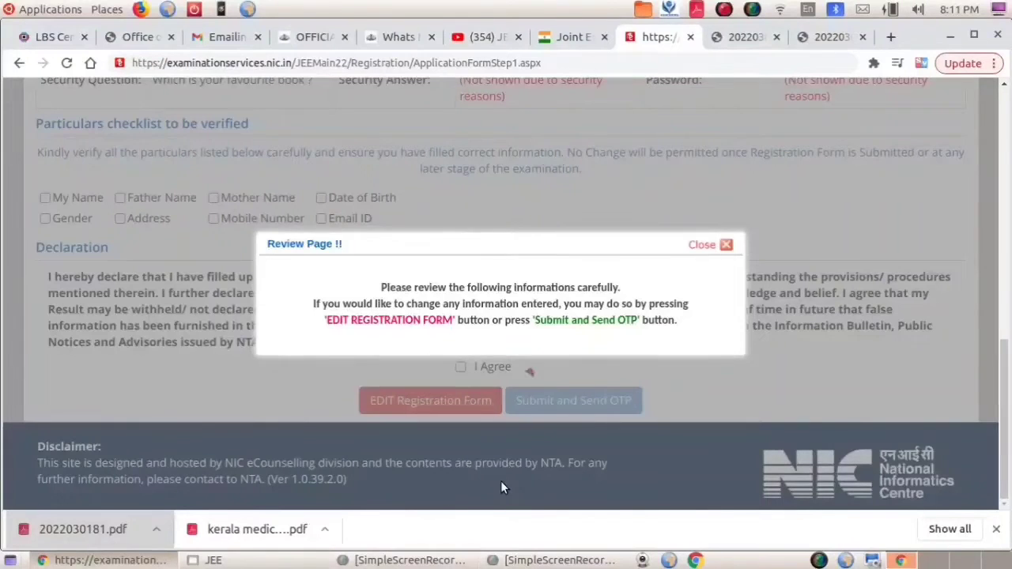
pyautogui.click(500, 481)
pyautogui.scroll(-1, 624, 355)
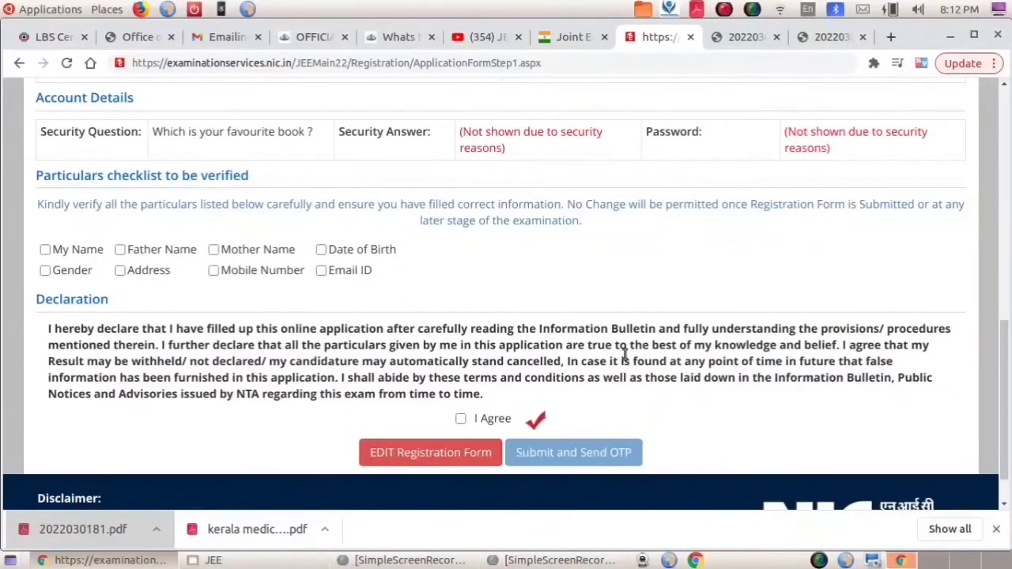
# Tick the checklist confirming name, parents' names, date of birth, gender, address, mobile number and email.
pyautogui.click(45, 249)
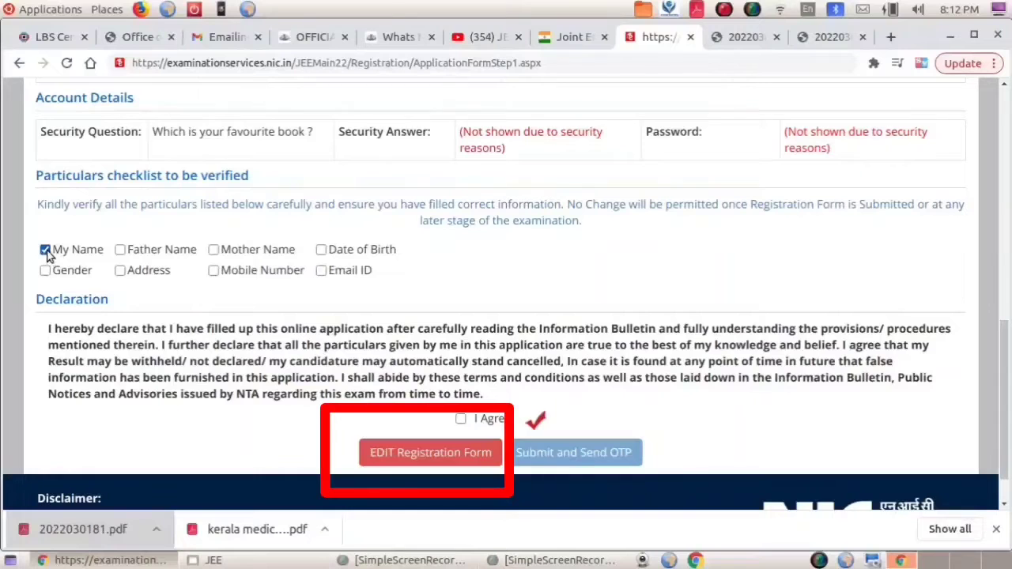
pyautogui.click(123, 250)
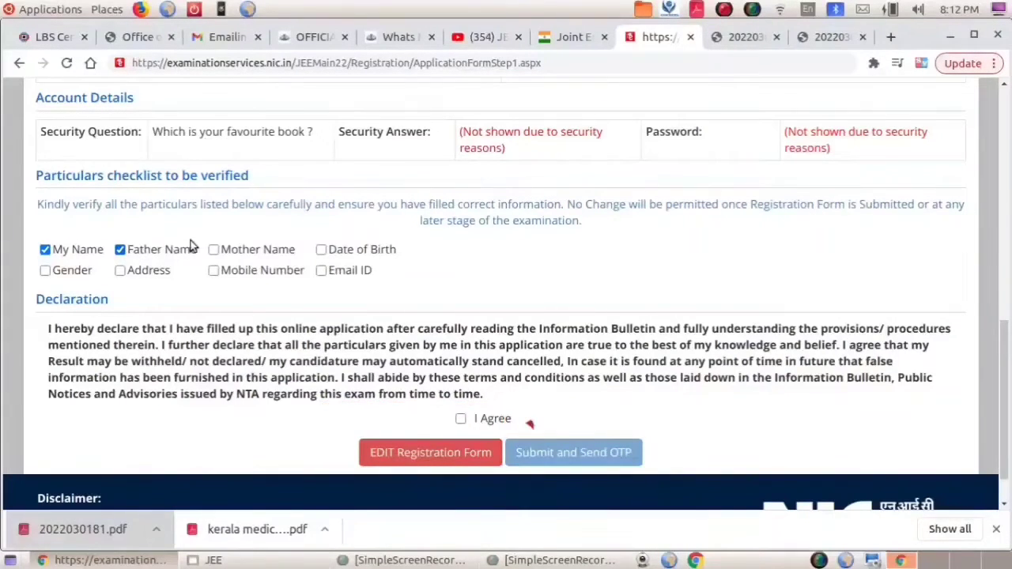
pyautogui.click(214, 250)
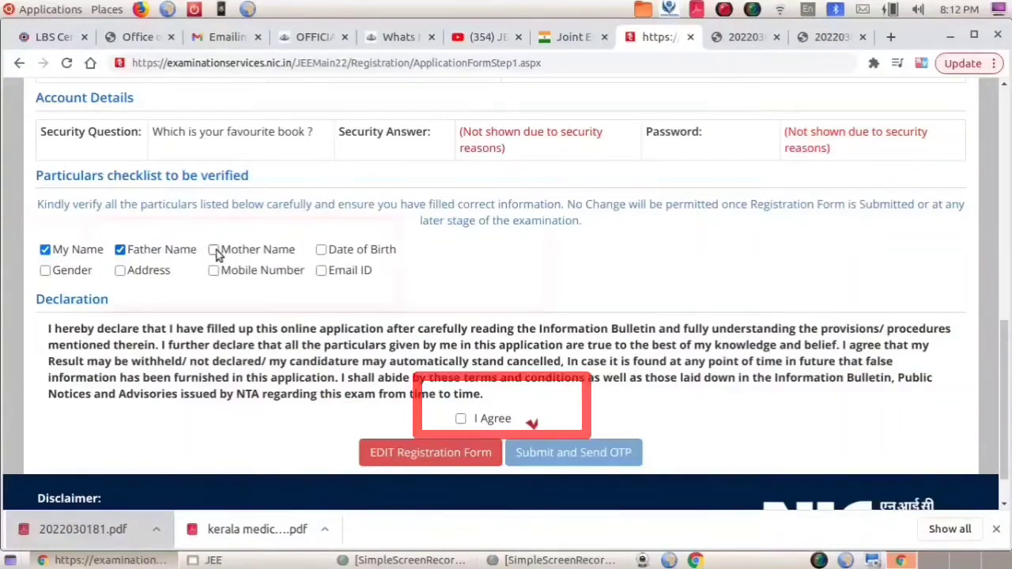
pyautogui.click(323, 250)
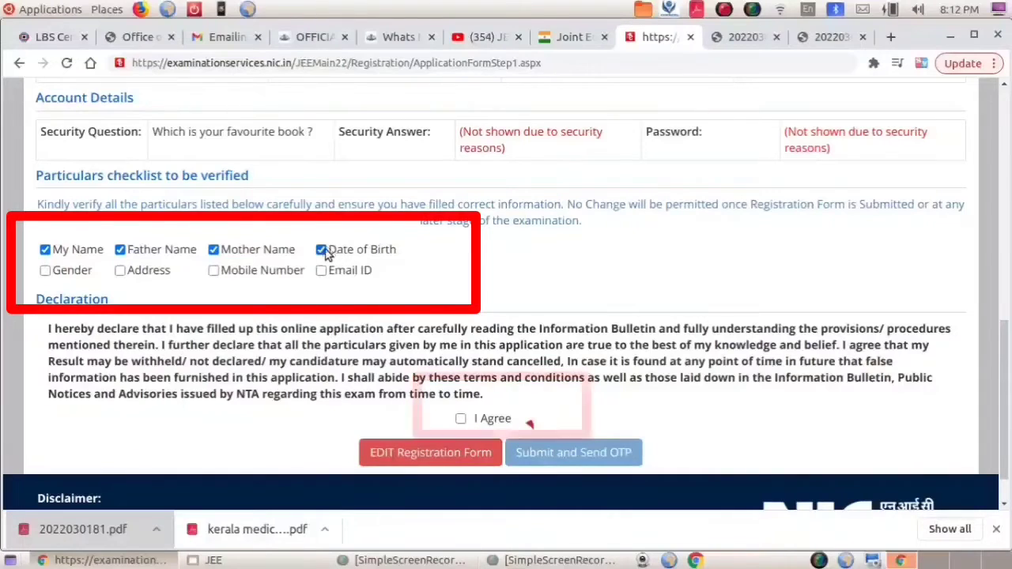
pyautogui.click(65, 274)
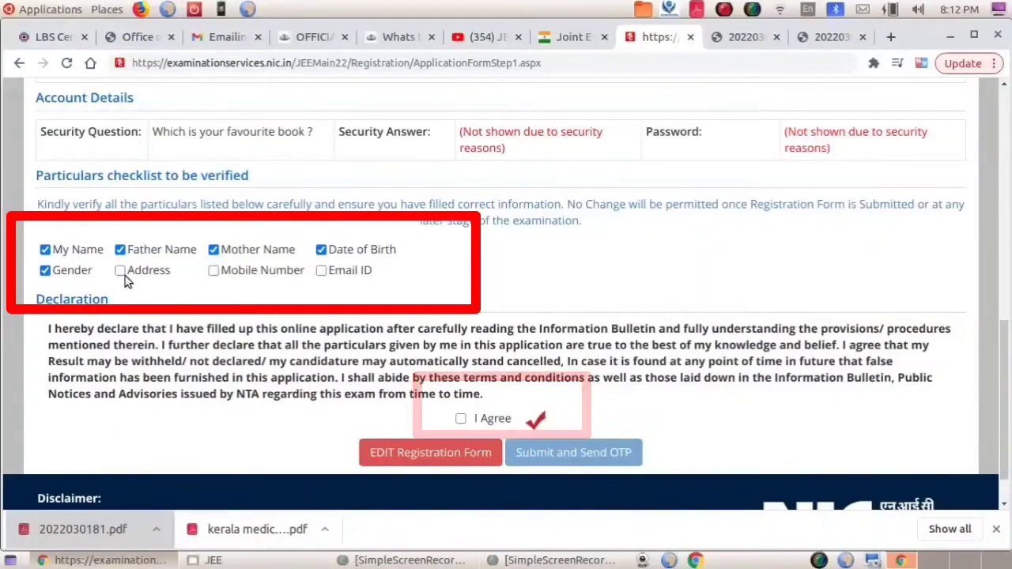
pyautogui.click(123, 273)
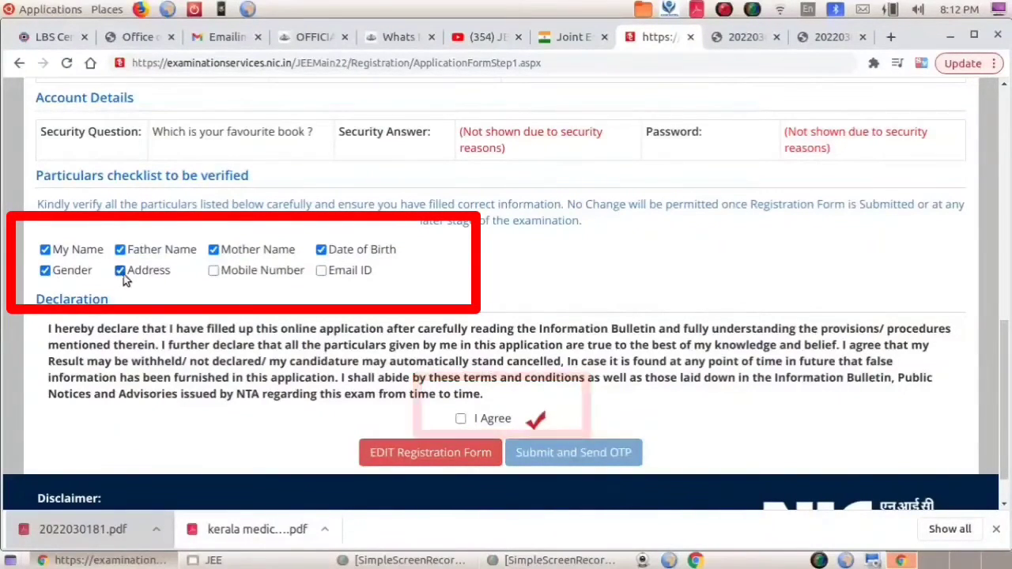
pyautogui.click(220, 271)
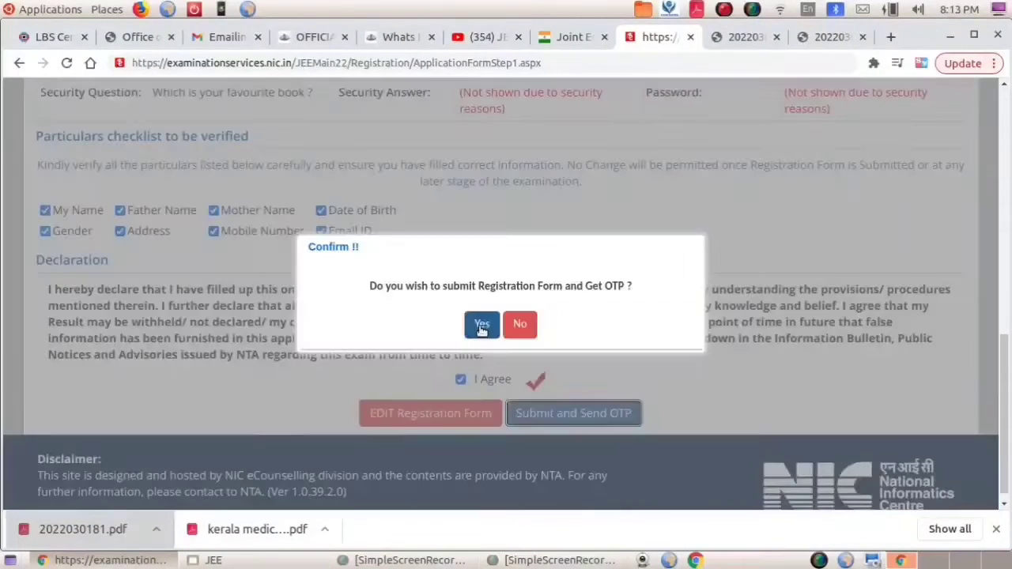
pyautogui.click(481, 326)
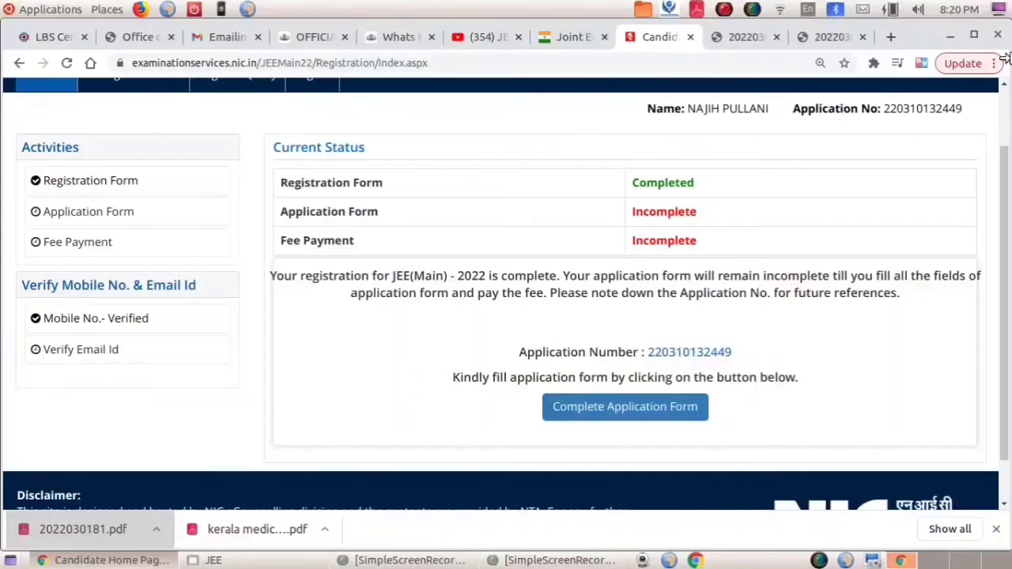
# Open the application form steps overview and start the Personal Details form.
pyautogui.click(609, 408)
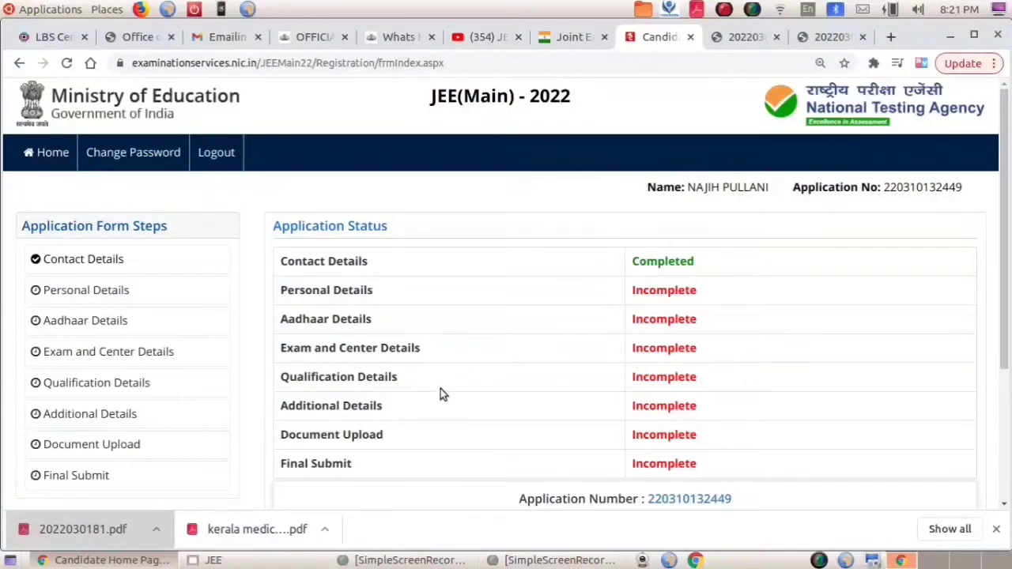
pyautogui.scroll(-2, 246, 377)
pyautogui.scroll(-3, 245, 378)
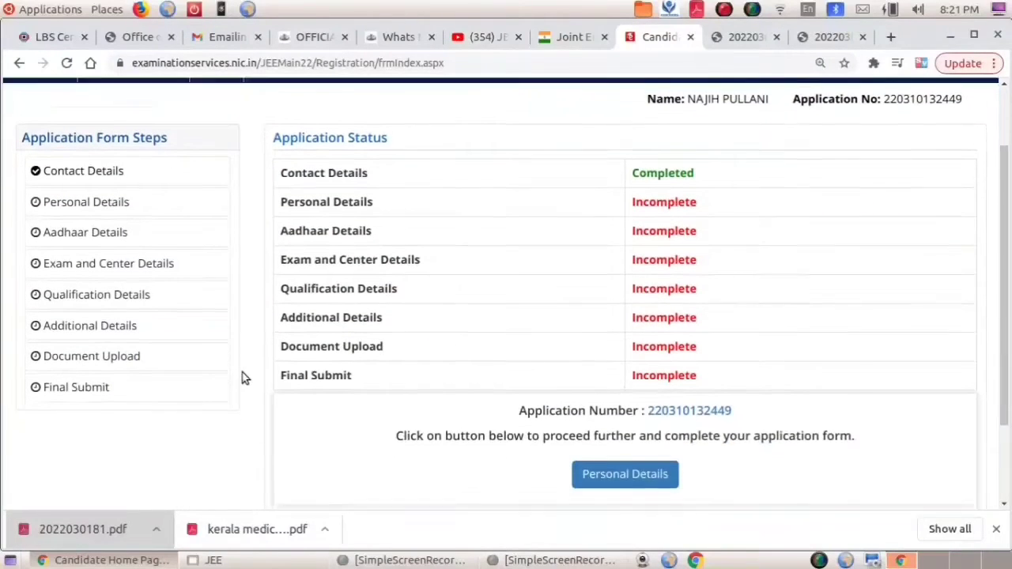
pyautogui.click(625, 362)
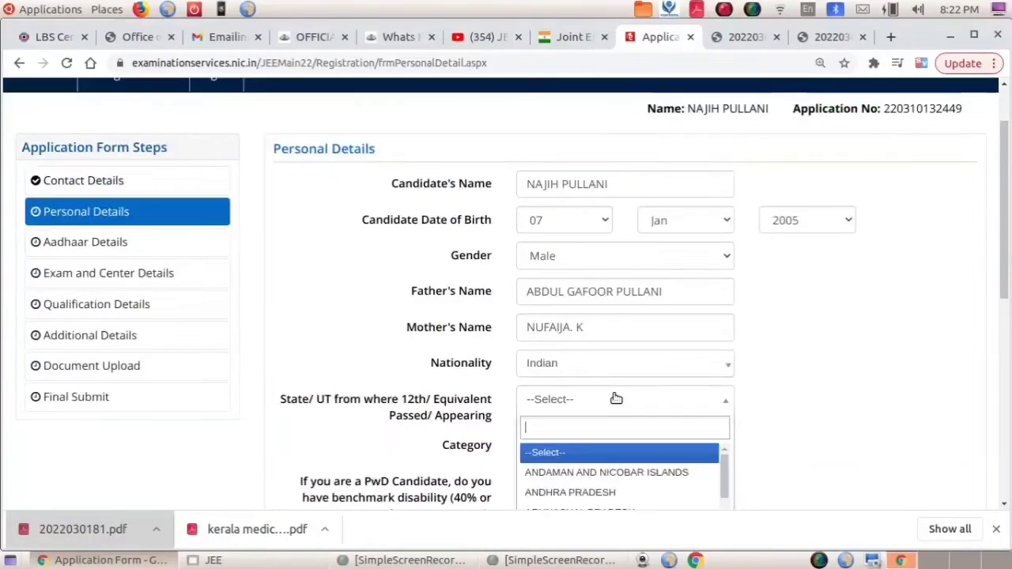
# Set the 12th-passed state to KERALA and category to OBC-NCL (Central List).
pyautogui.scroll(-2, 614, 397)
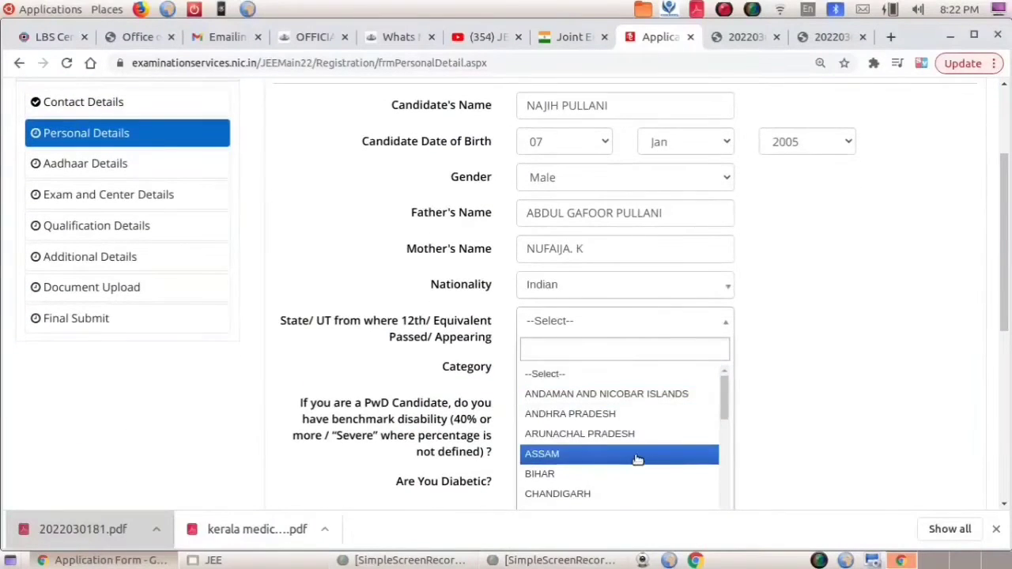
pyautogui.moveTo(723, 402); pyautogui.dragTo(719, 462)
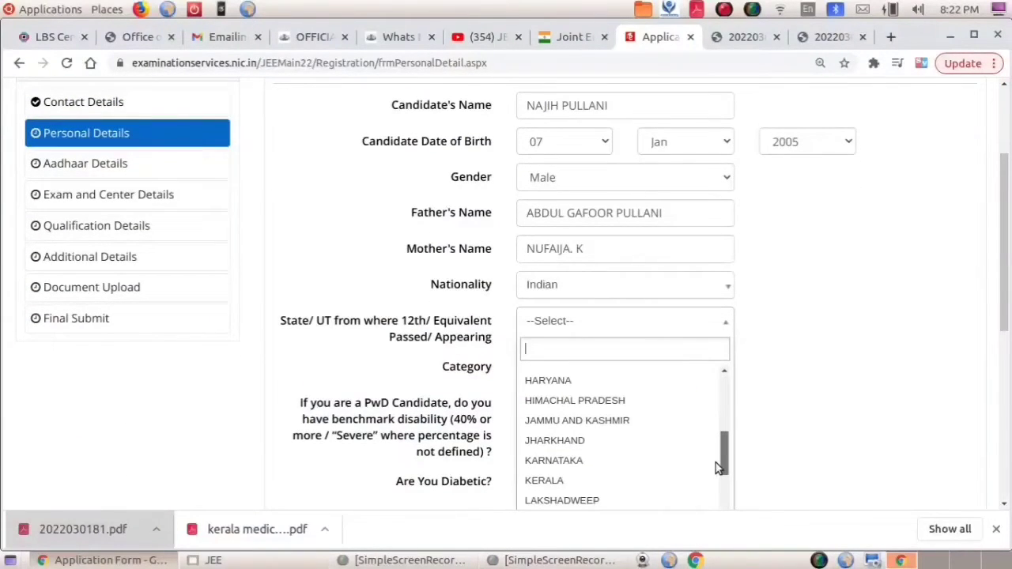
pyautogui.click(556, 478)
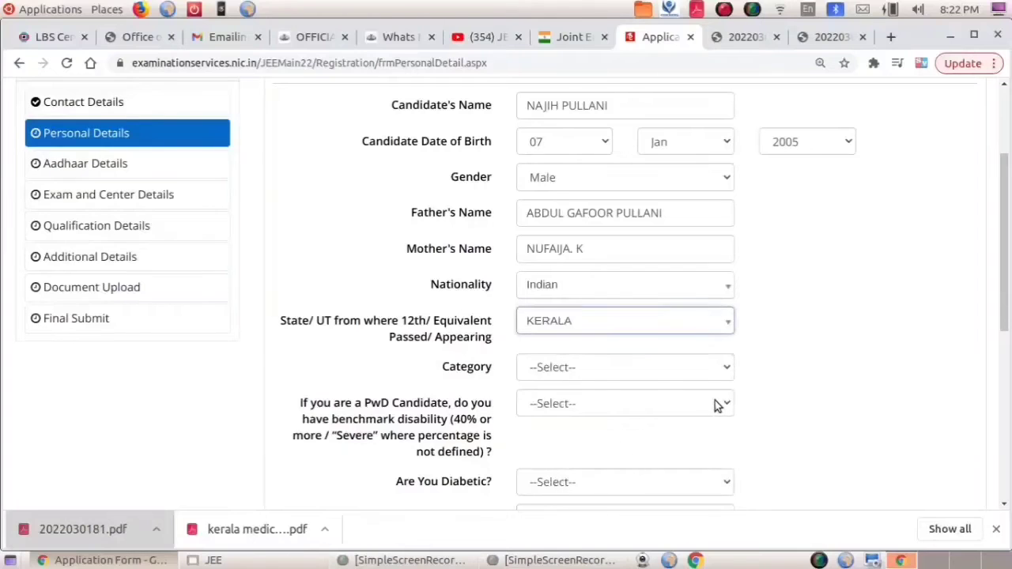
pyautogui.click(699, 369)
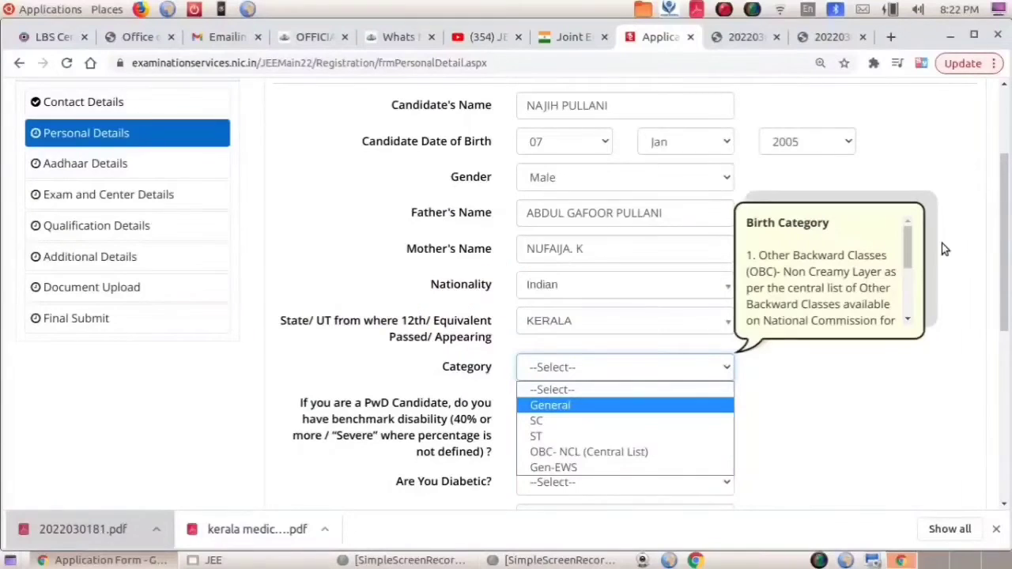
pyautogui.click(909, 253)
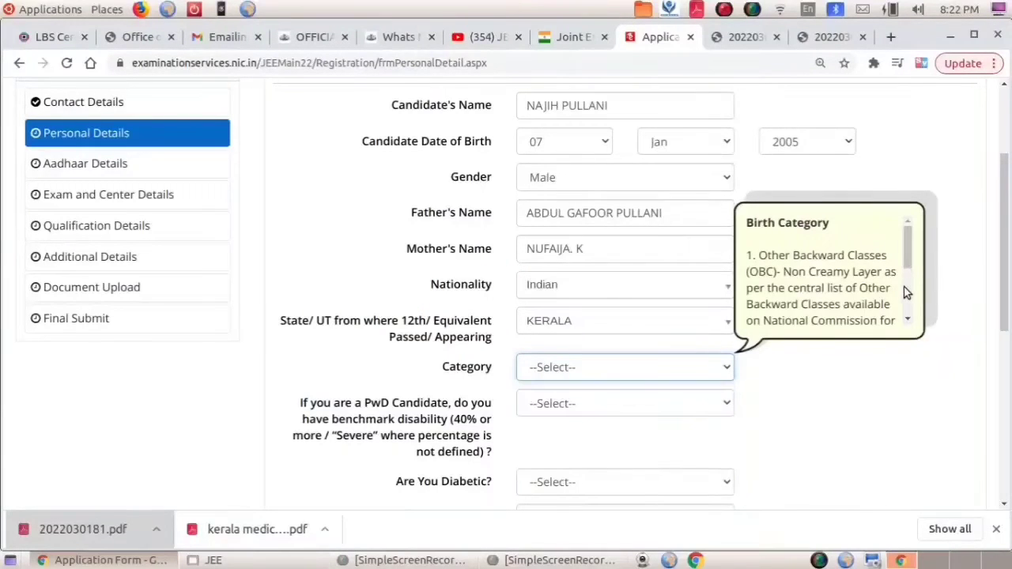
pyautogui.scroll(-3, 908, 249)
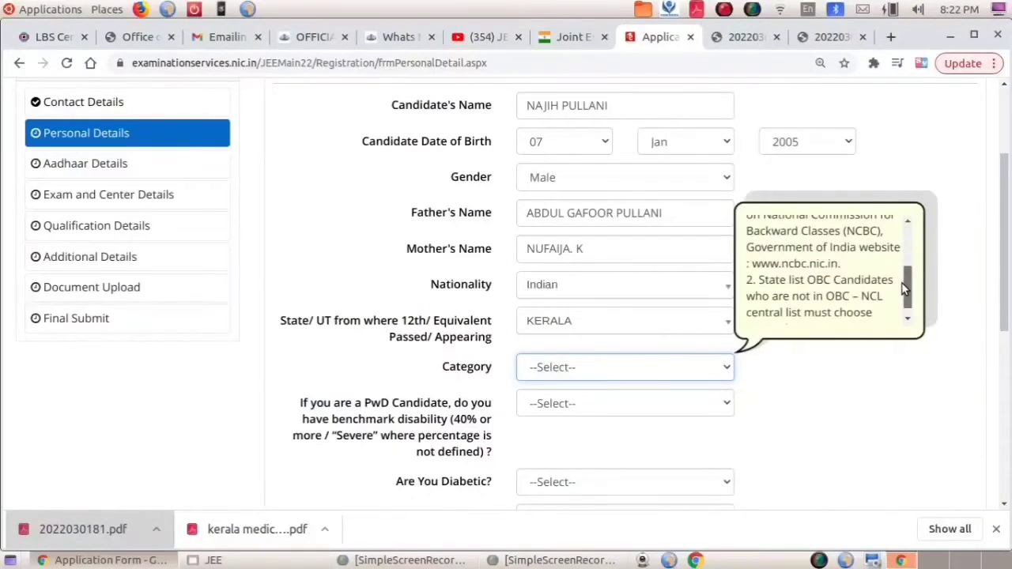
pyautogui.click(624, 403)
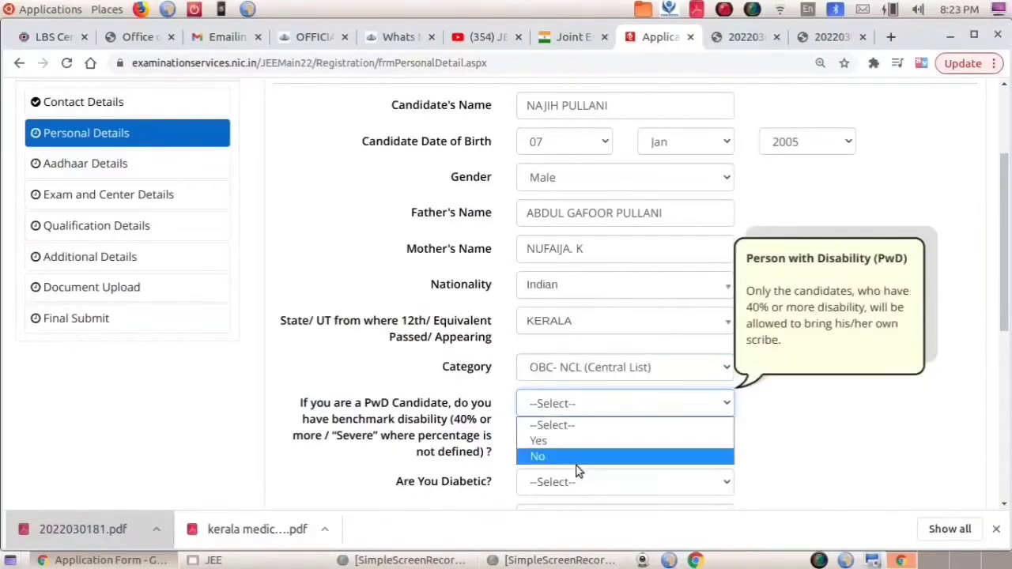
pyautogui.click(589, 464)
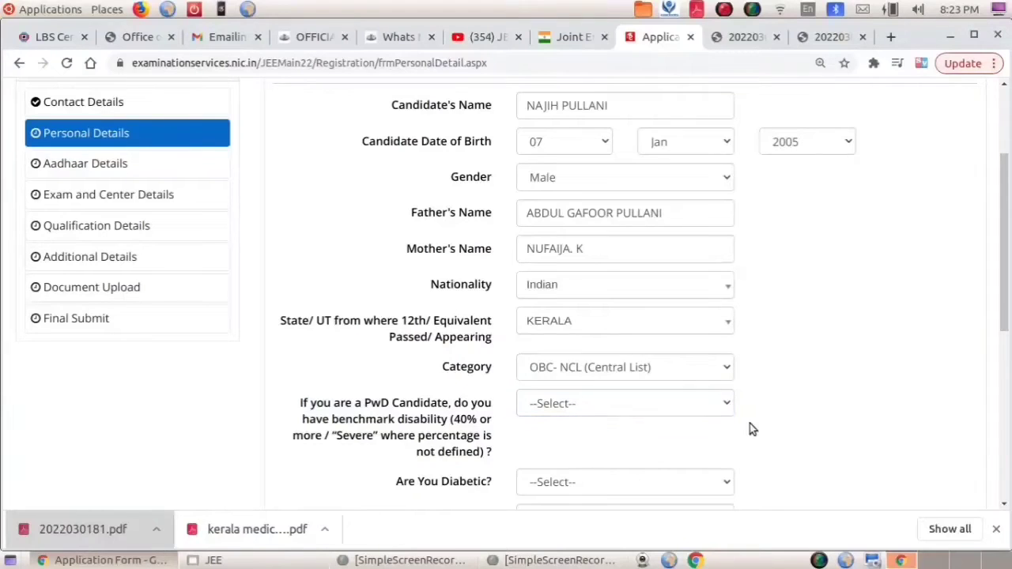
# Answer No to benchmark disability and diabetes, and set place of residence to Rural.
pyautogui.click(719, 401)
pyautogui.click(583, 456)
pyautogui.scroll(-2, 817, 430)
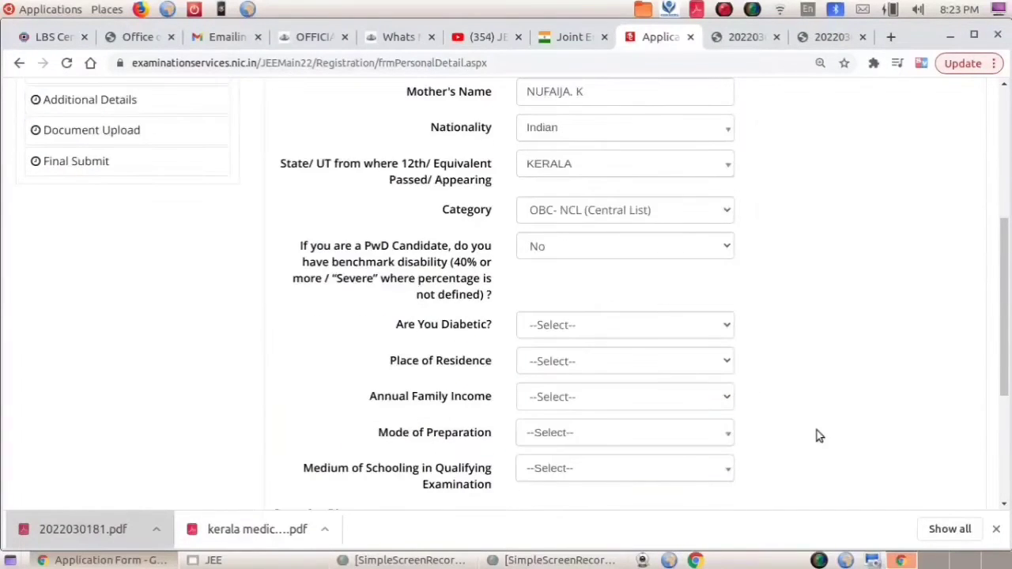
pyautogui.click(703, 332)
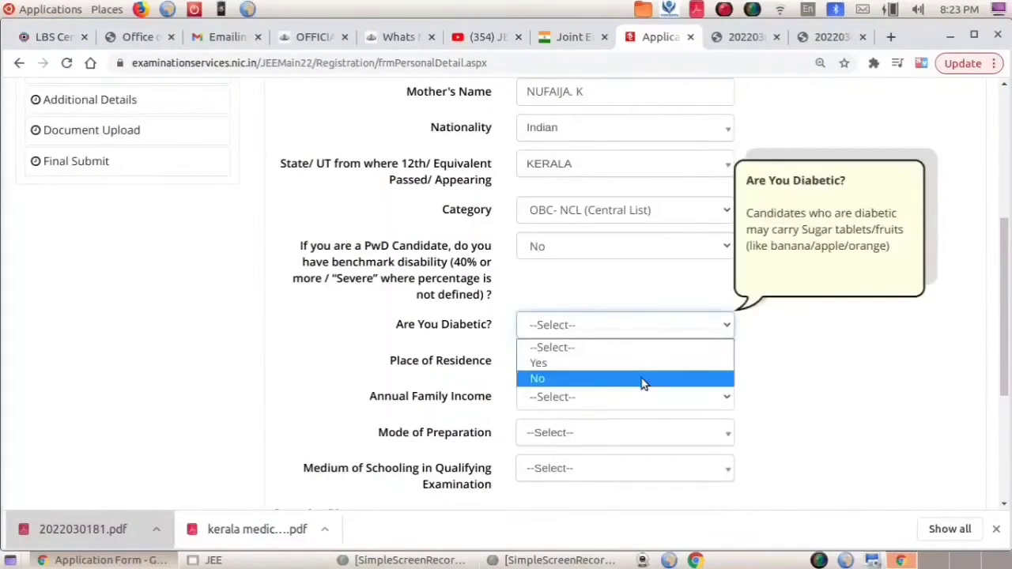
pyautogui.click(642, 378)
pyautogui.click(652, 363)
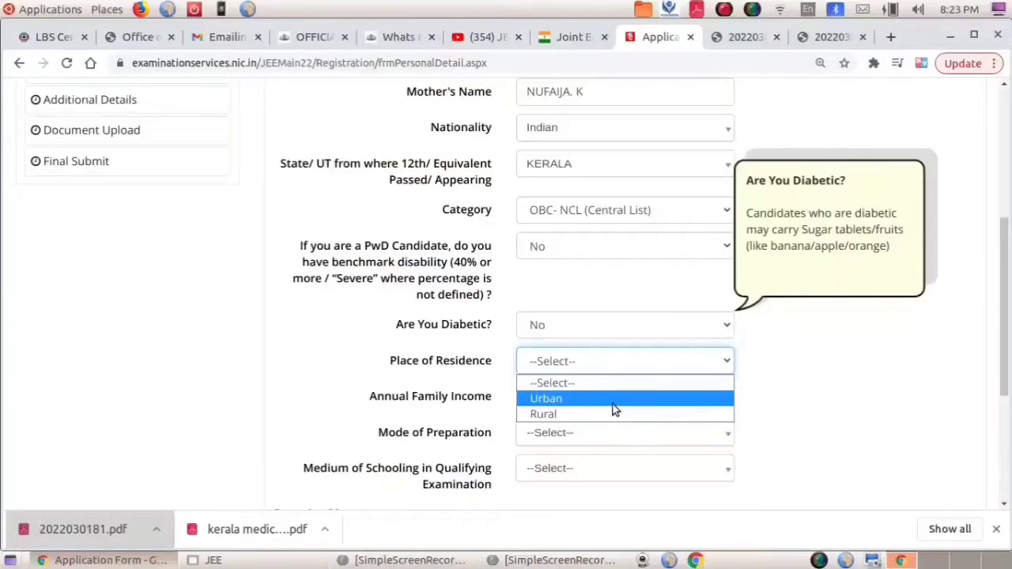
pyautogui.click(615, 412)
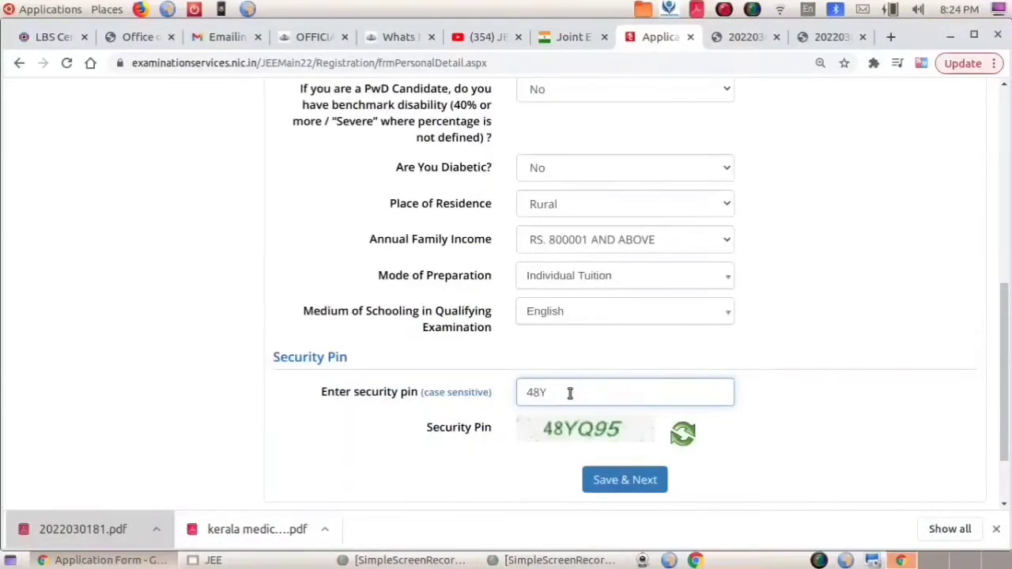
pyautogui.write('Q')
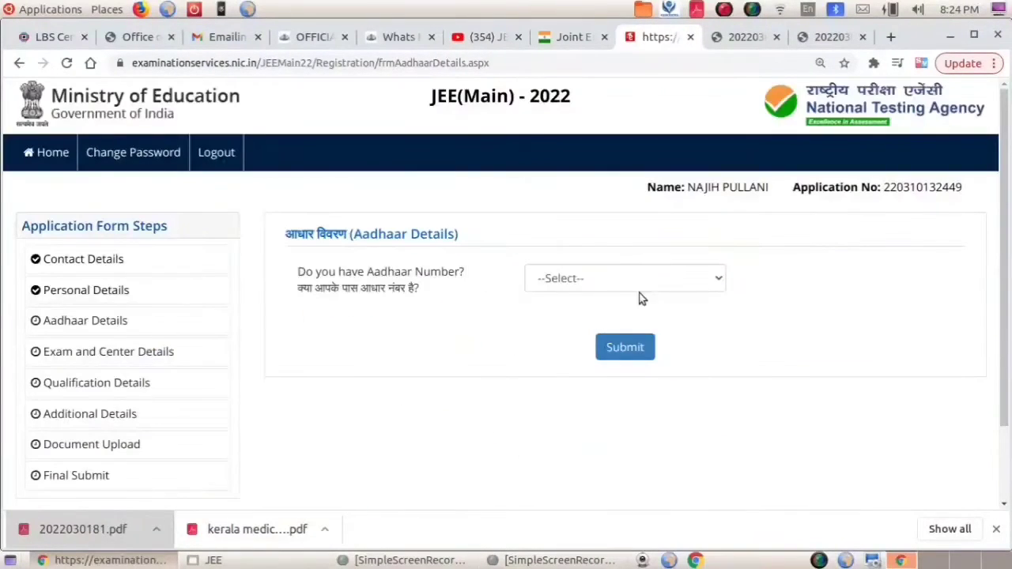
# Answer the Aadhaar question, accept the declaration and submit the Aadhaar details.
pyautogui.click(662, 275)
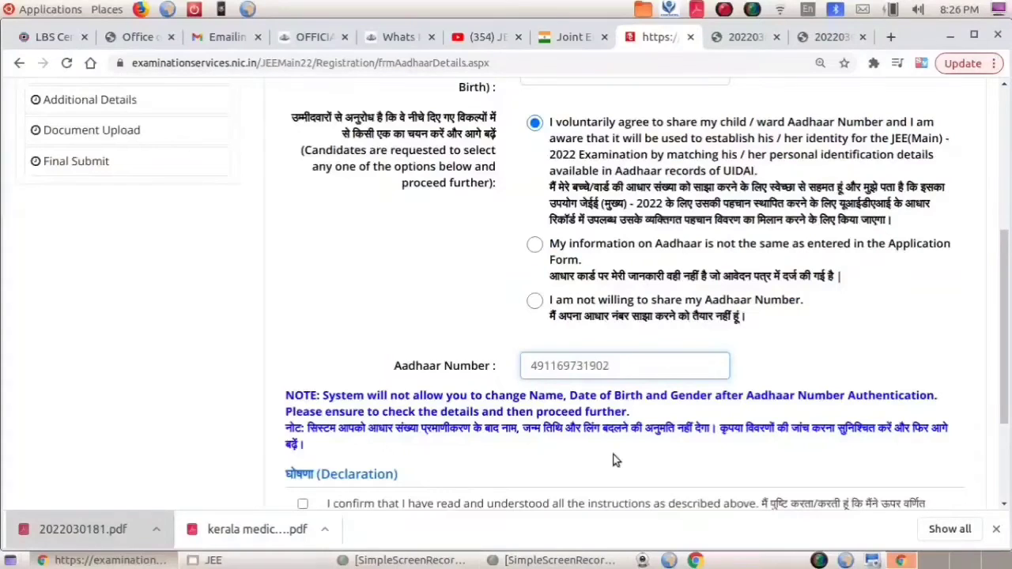
pyautogui.scroll(-2, 614, 457)
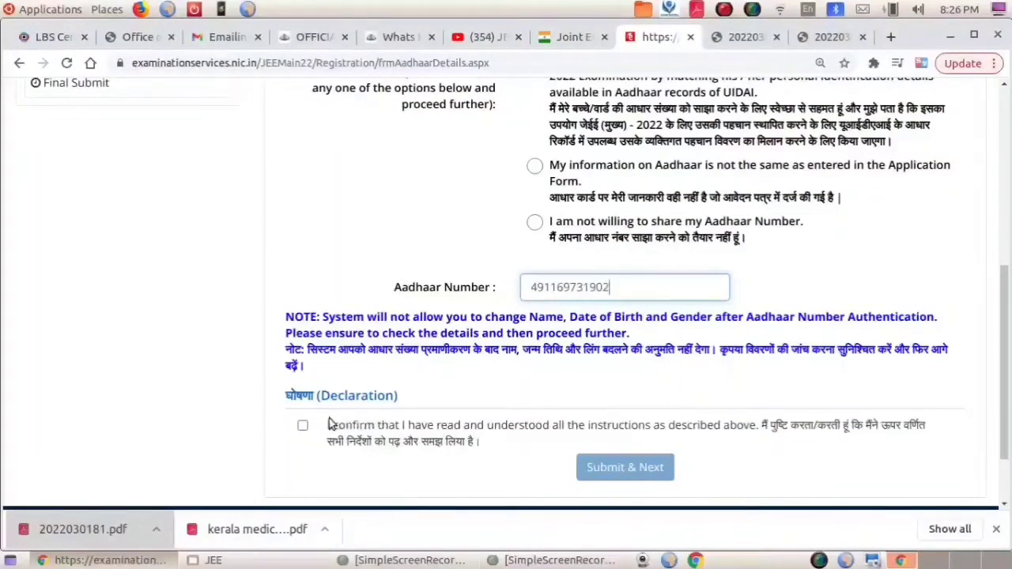
pyautogui.click(304, 427)
pyautogui.click(624, 467)
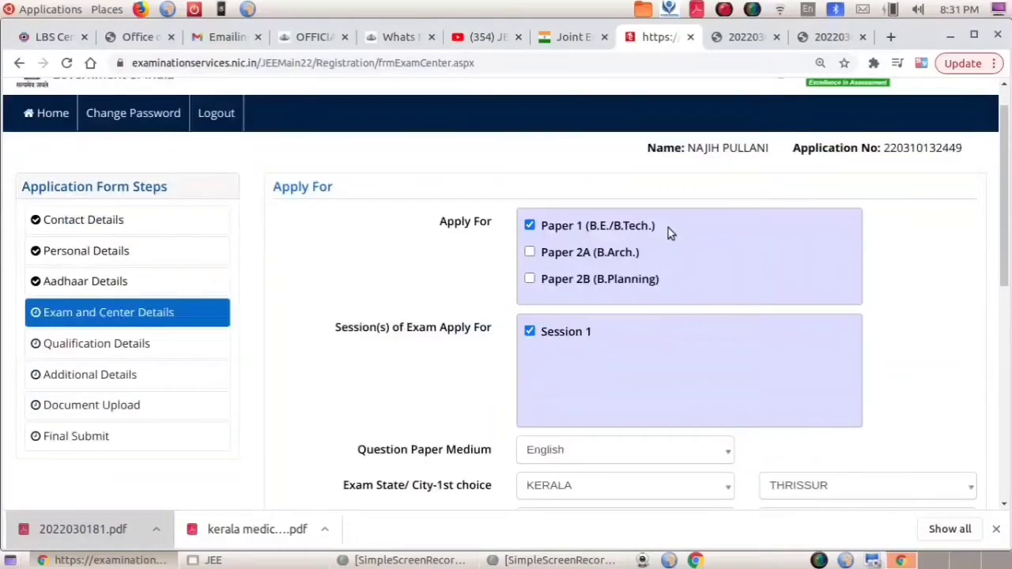
# Review the Paper 1 Session 1 exam and Kerala city choices, then save and continue.
pyautogui.scroll(-2, 668, 228)
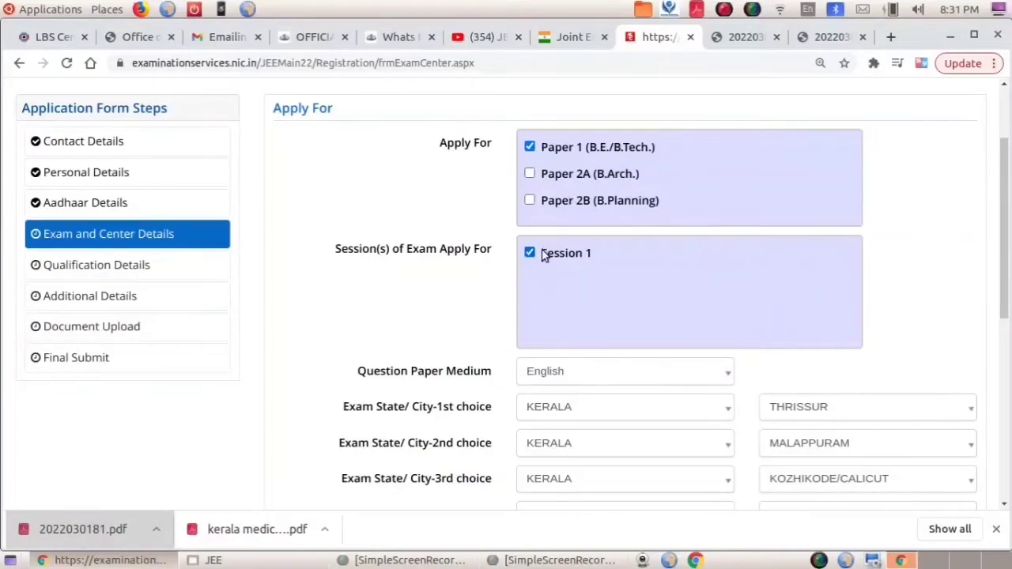
pyautogui.scroll(-4, 566, 333)
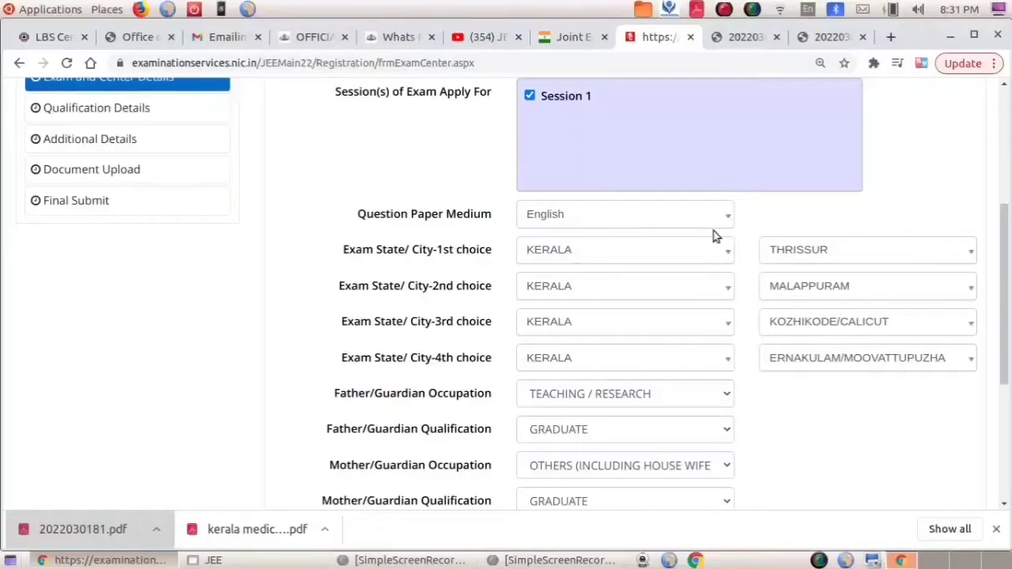
pyautogui.scroll(-4, 783, 405)
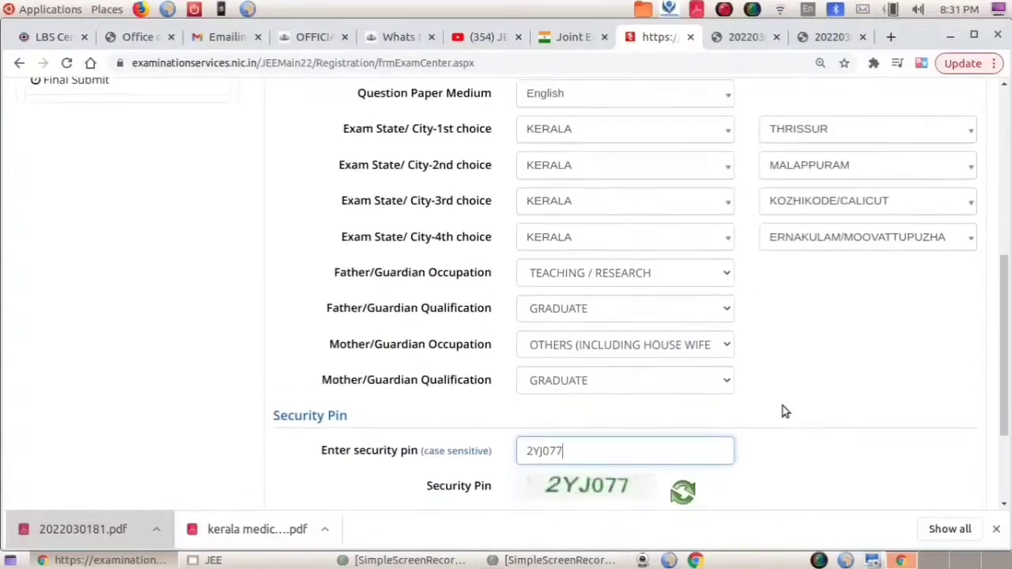
pyautogui.scroll(2, 779, 410)
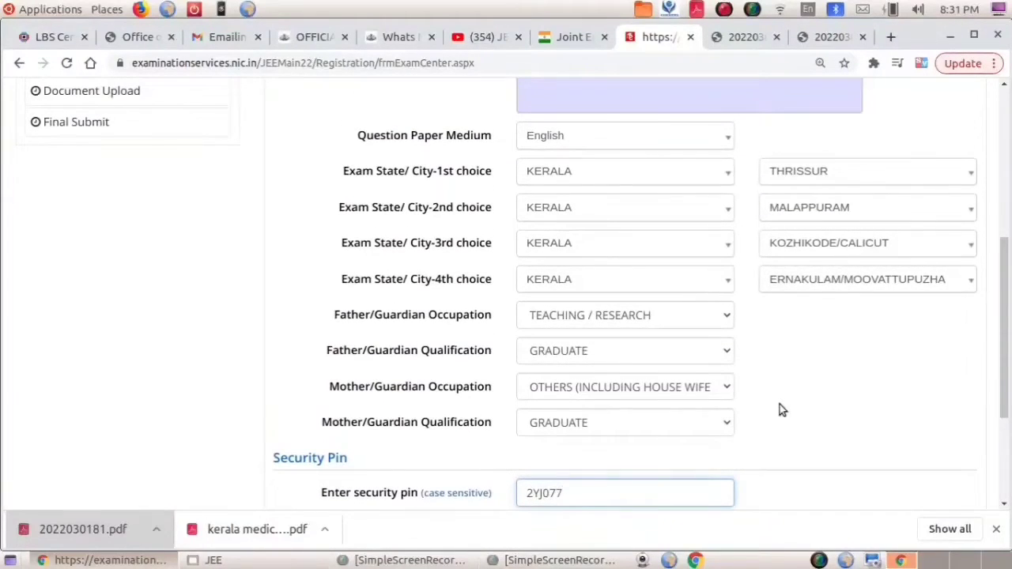
pyautogui.scroll(-1, 778, 408)
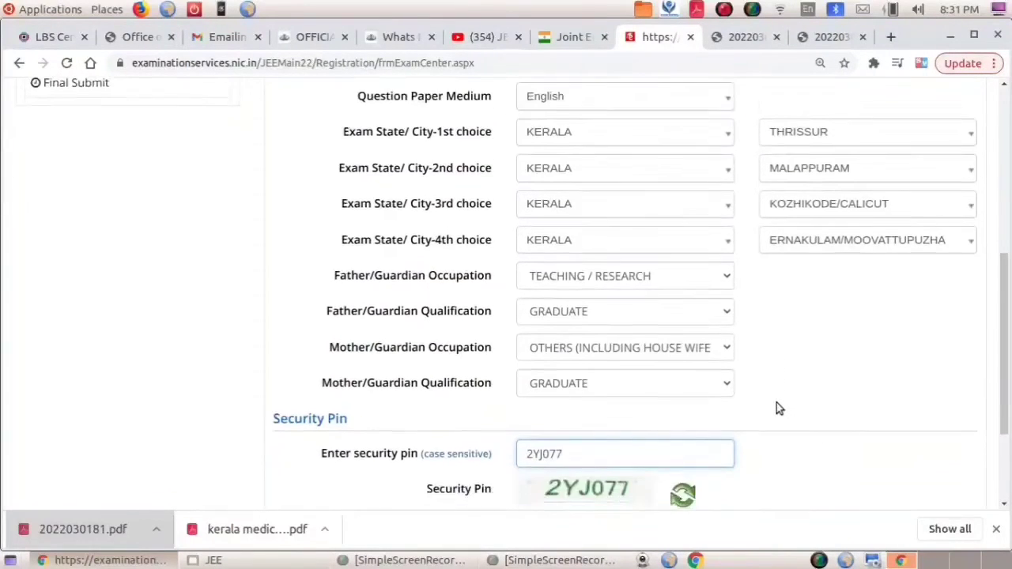
pyautogui.scroll(2, 777, 408)
pyautogui.scroll(-4, 775, 408)
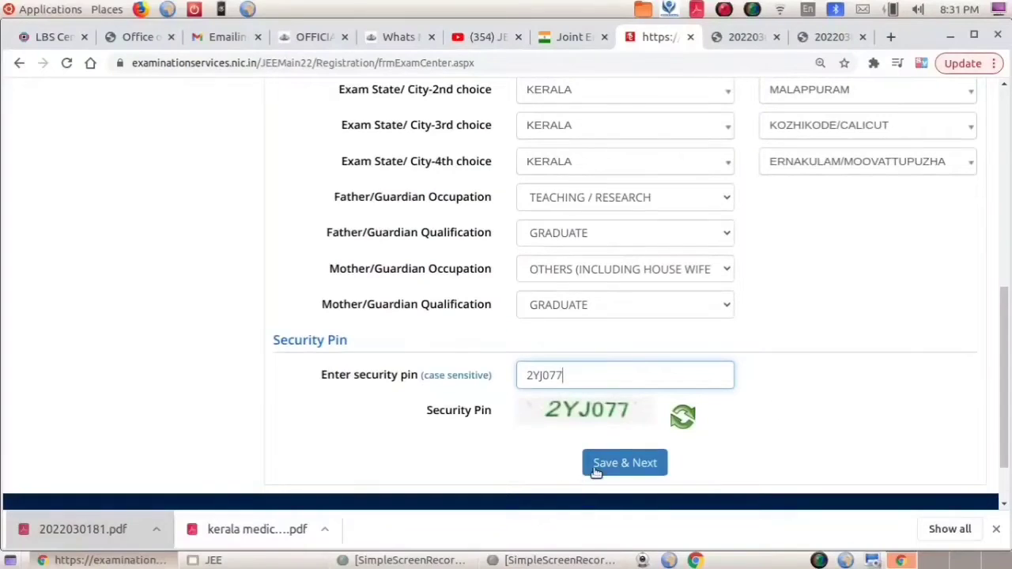
pyautogui.click(607, 465)
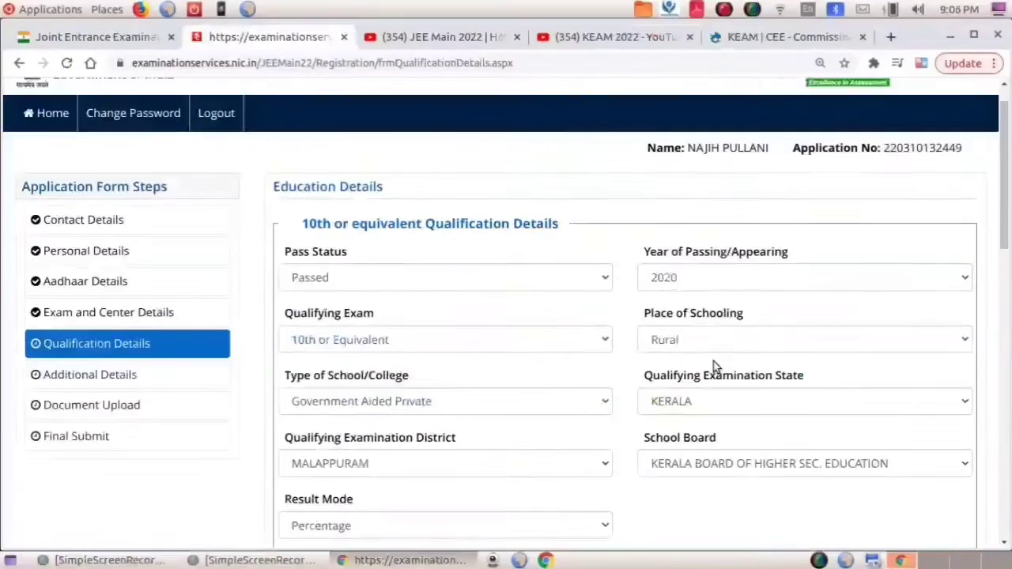
pyautogui.scroll(-2, 712, 366)
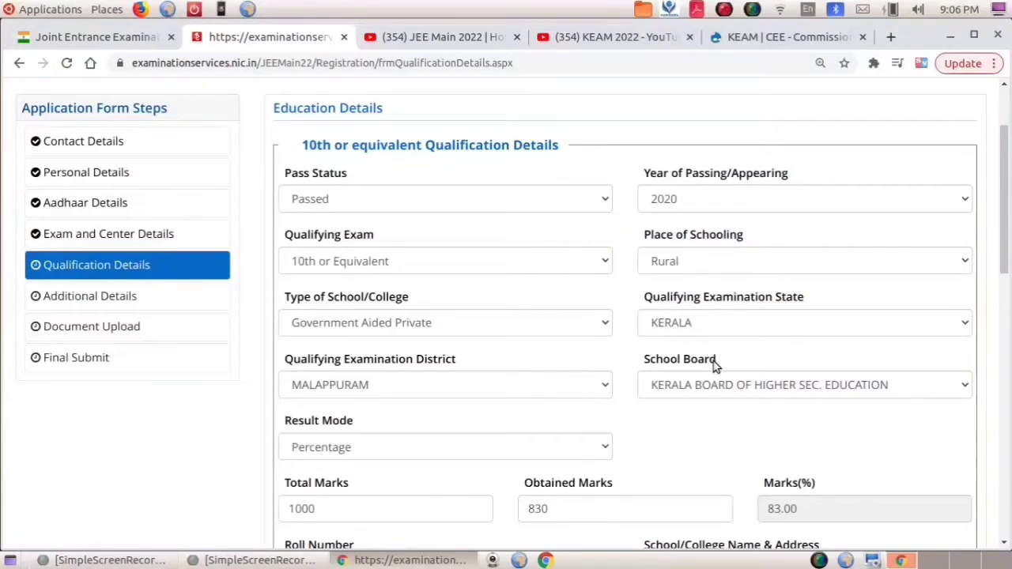
# Leave the 12th school board unchanged and keep Percentage as the result mode.
pyautogui.scroll(-1, 715, 365)
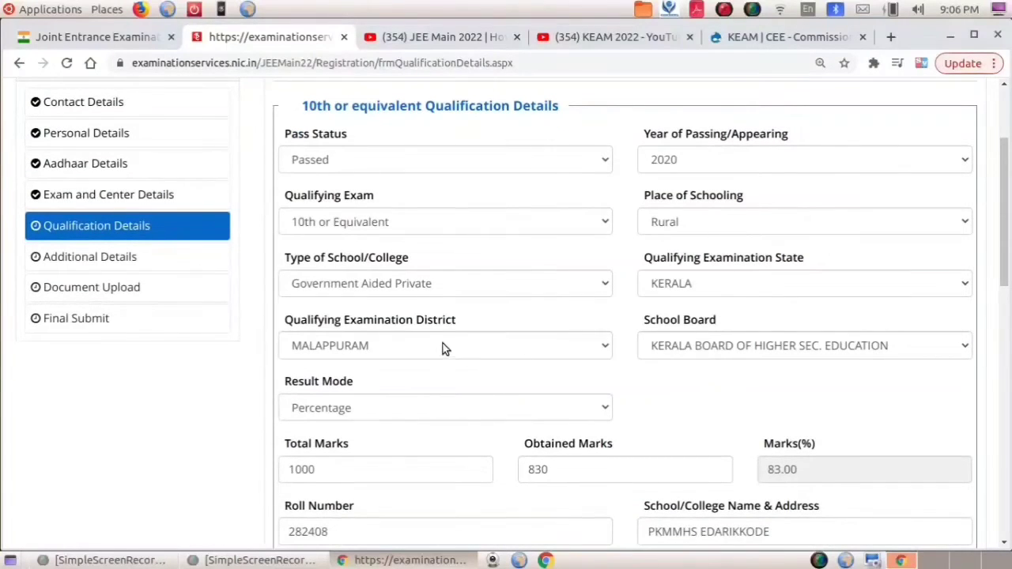
pyautogui.click(853, 344)
pyautogui.click(854, 344)
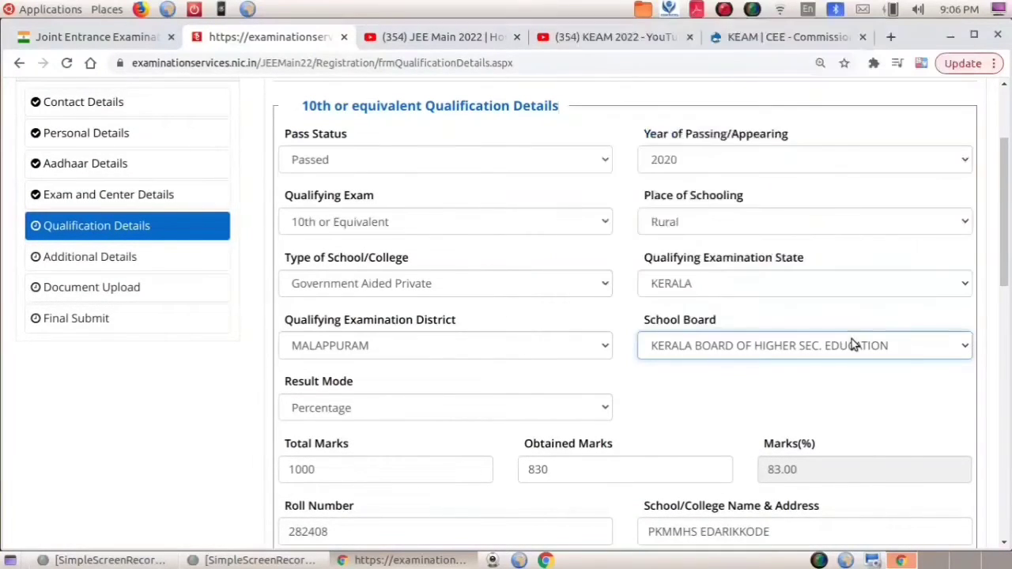
pyautogui.scroll(-4, 852, 345)
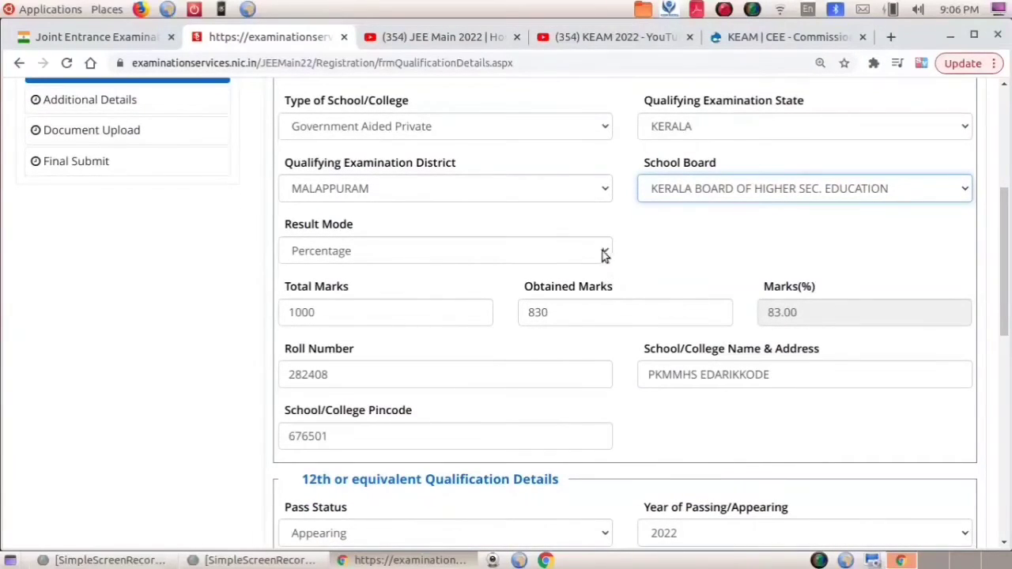
pyautogui.click(602, 253)
pyautogui.click(602, 253)
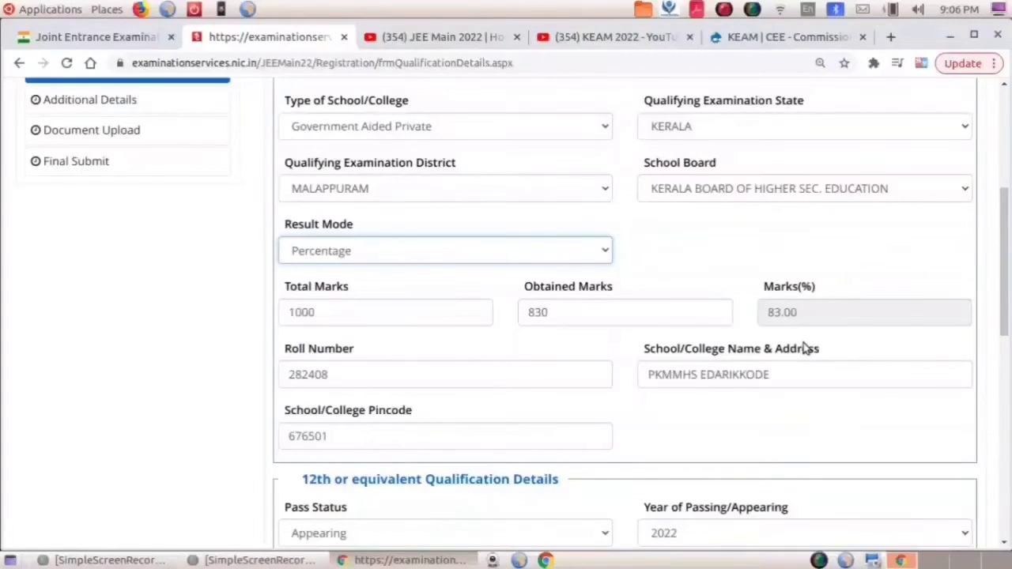
# Keep 12th pass status as Appearing and choose the 10+2 board final examination.
pyautogui.scroll(-5, 805, 348)
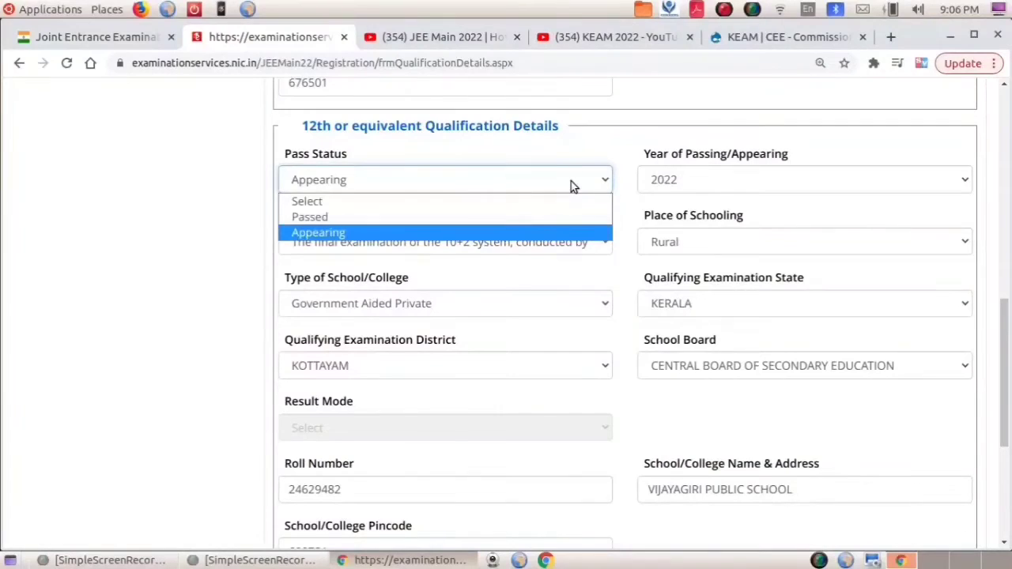
pyautogui.click(569, 182)
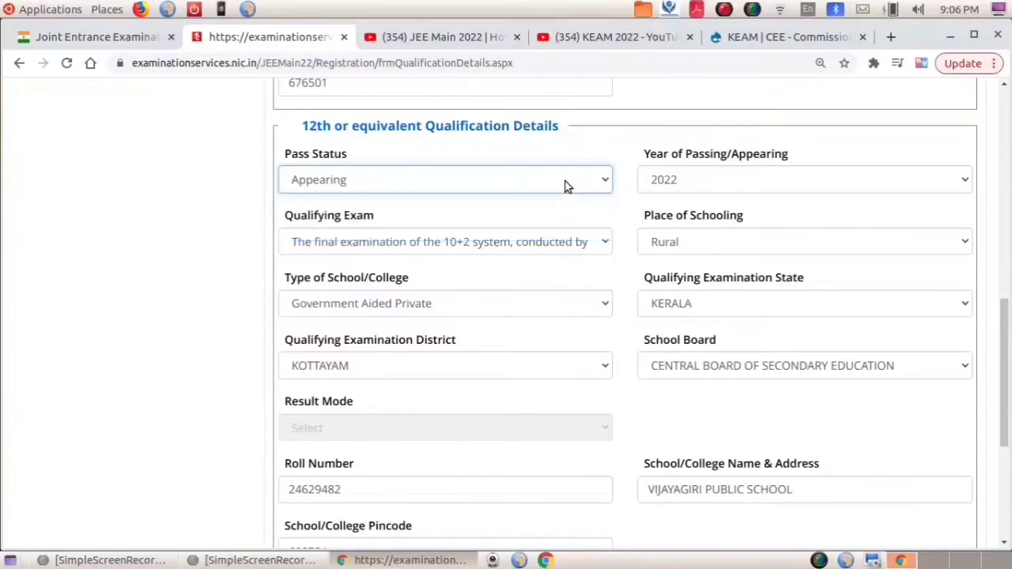
pyautogui.click(595, 242)
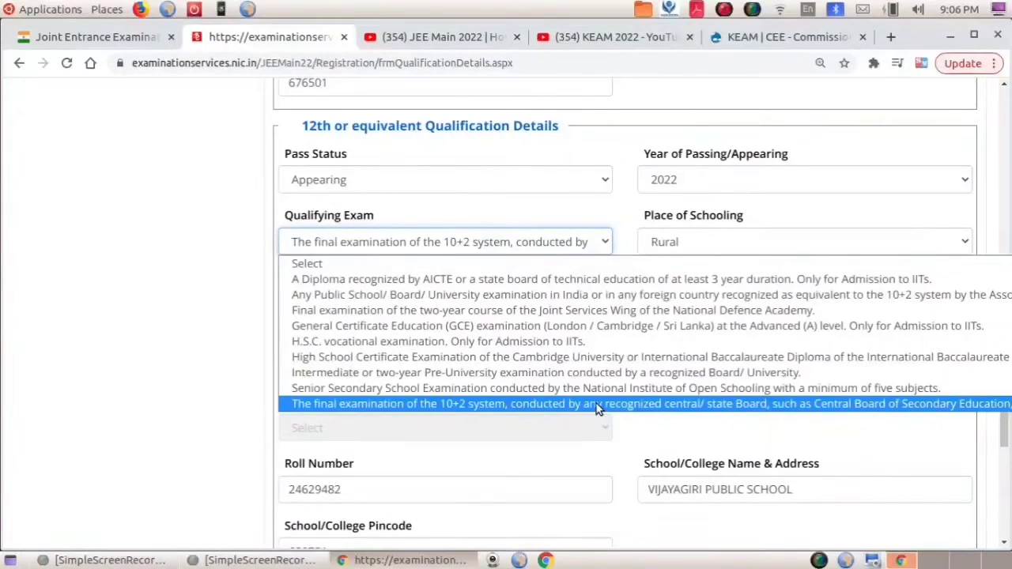
pyautogui.click(596, 403)
pyautogui.click(592, 243)
pyautogui.click(593, 244)
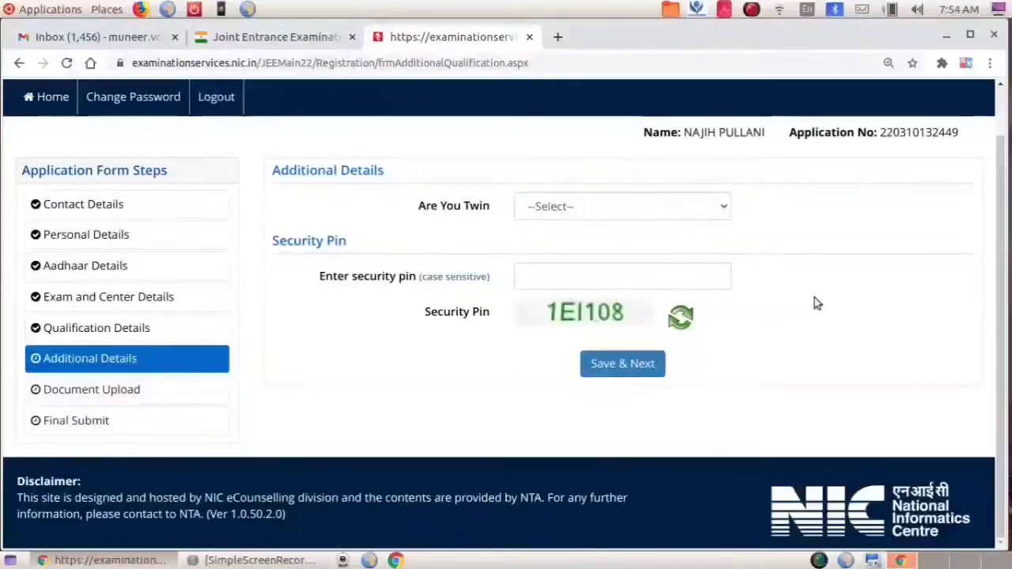
# Answer No to the Are You Twin question and enter the security pin.
pyautogui.click(696, 212)
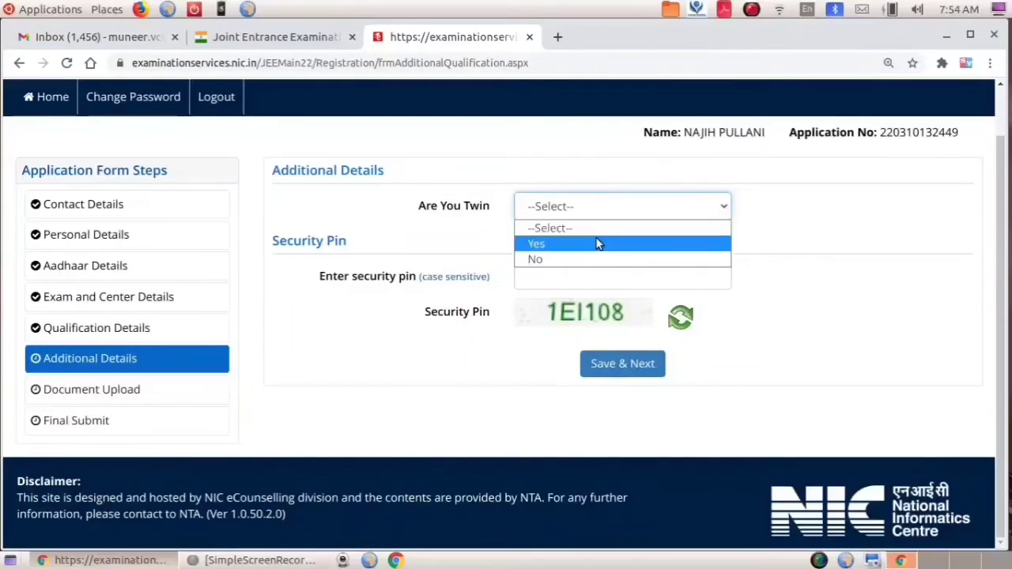
pyautogui.click(583, 259)
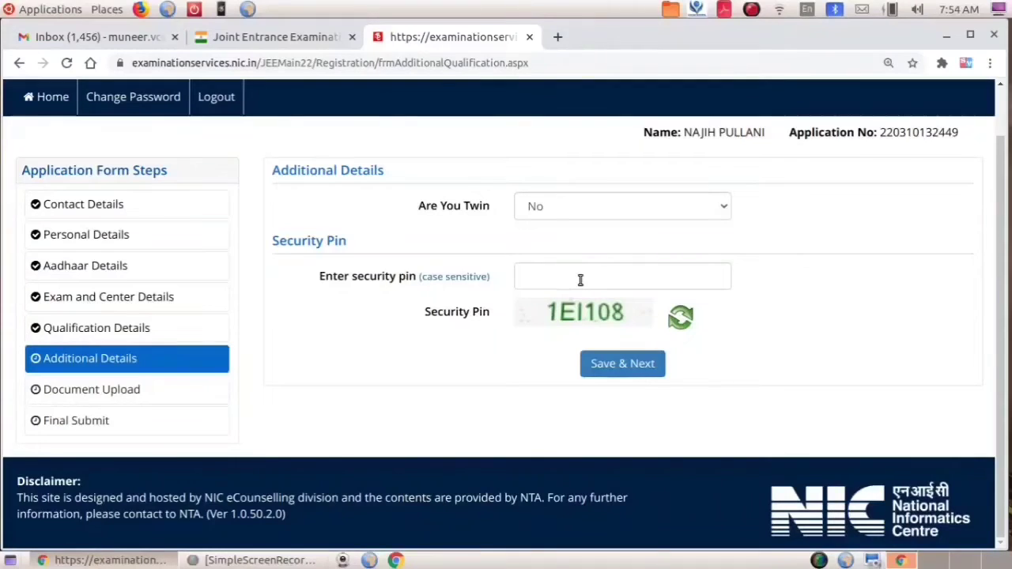
pyautogui.click(580, 280)
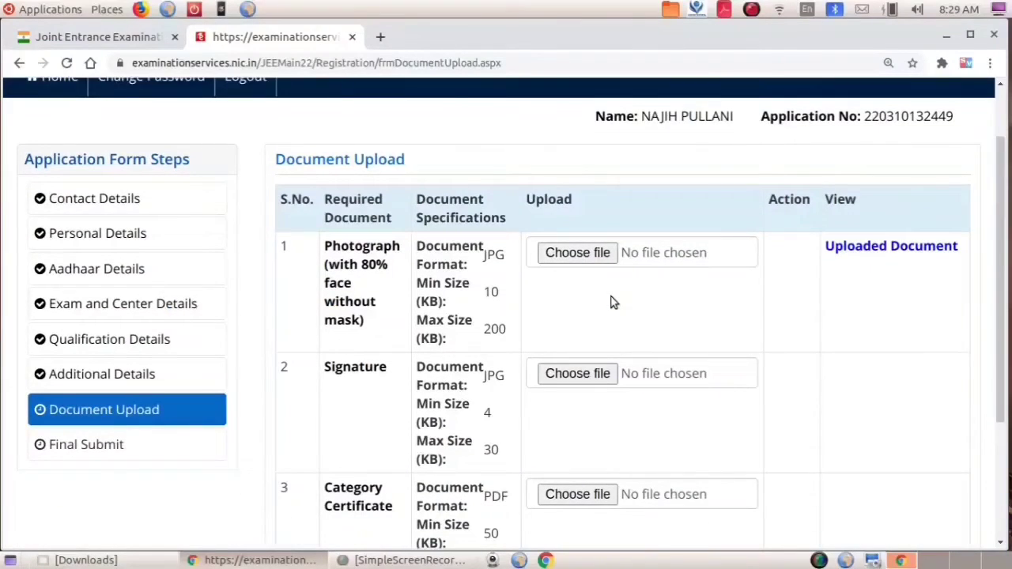
pyautogui.scroll(-1, 611, 303)
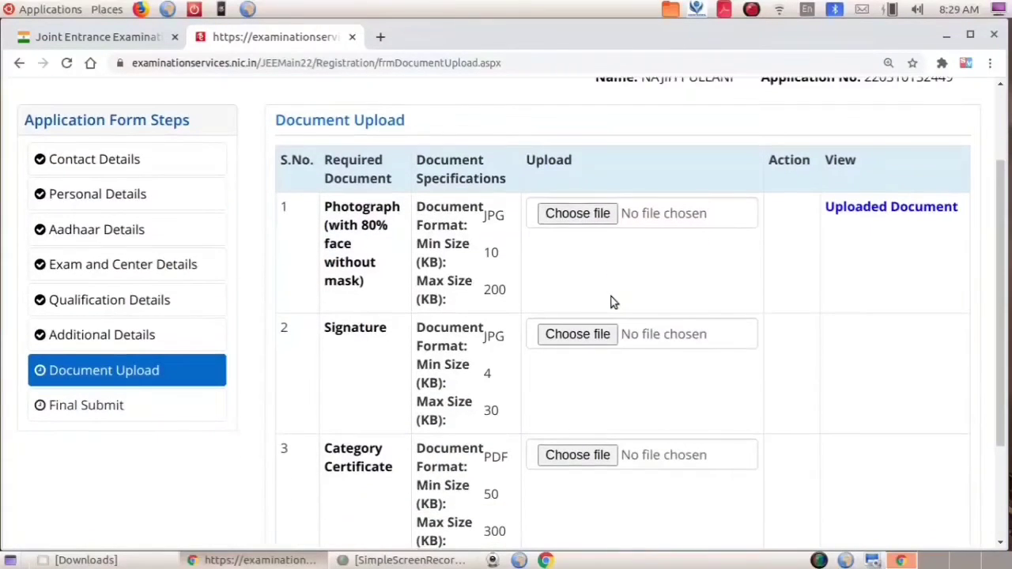
pyautogui.scroll(1, 611, 303)
pyautogui.scroll(-2, 611, 303)
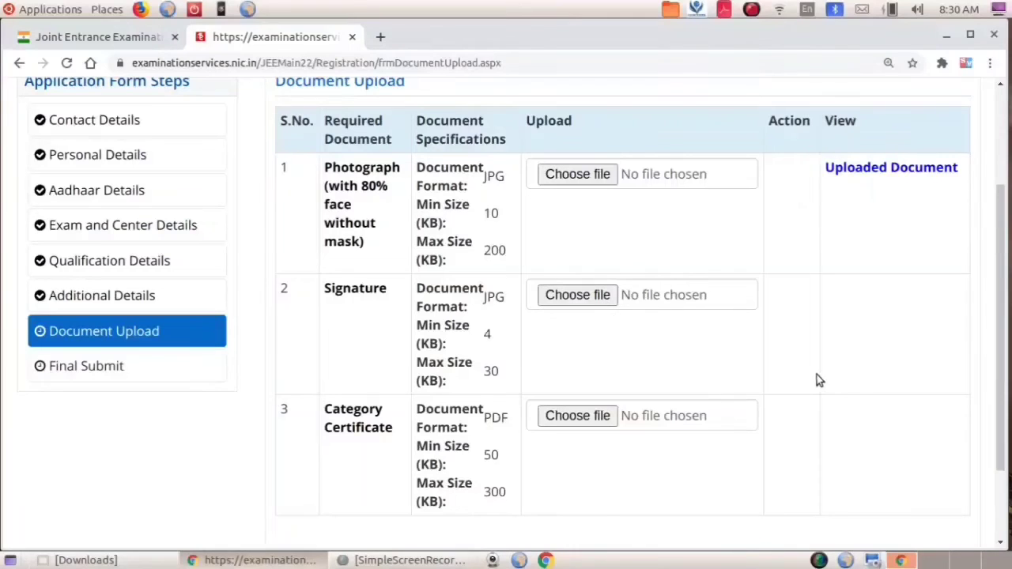
# Choose the signature image, resize it to 90 px height, crop it and upload it.
pyautogui.click(588, 297)
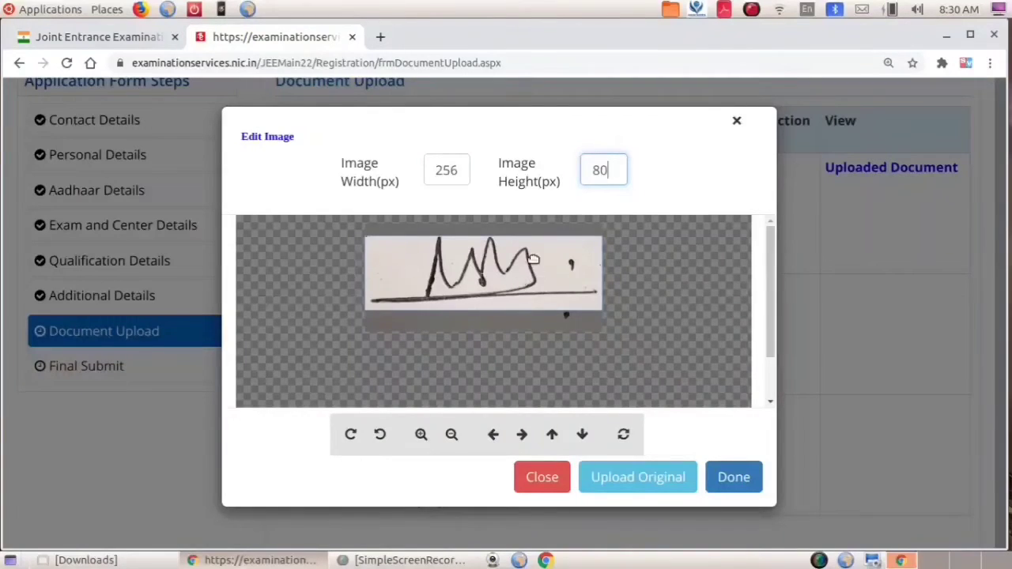
pyautogui.moveTo(595, 169); pyautogui.dragTo(610, 170)
pyautogui.write('90')
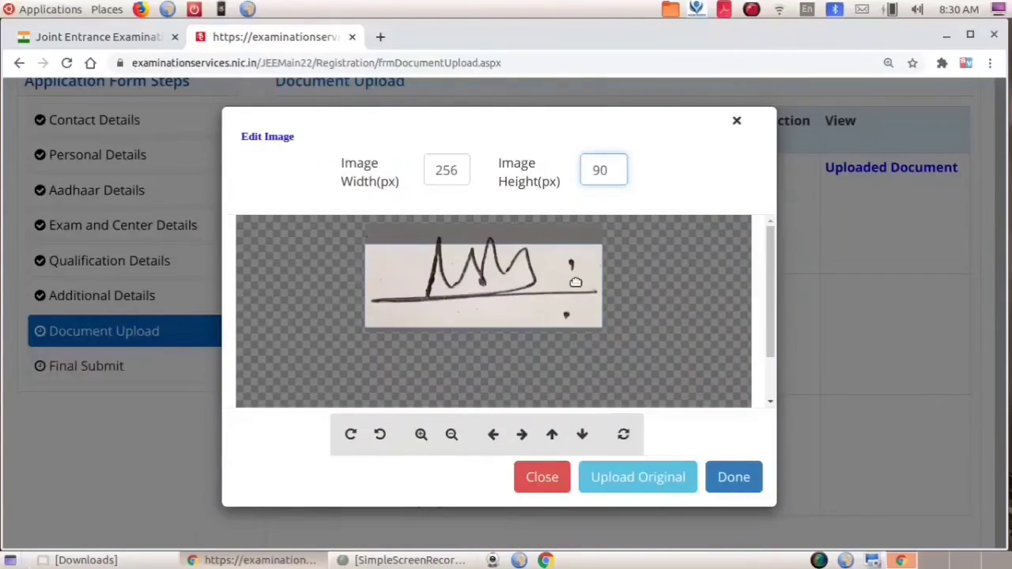
pyautogui.moveTo(544, 296); pyautogui.dragTo(544, 284)
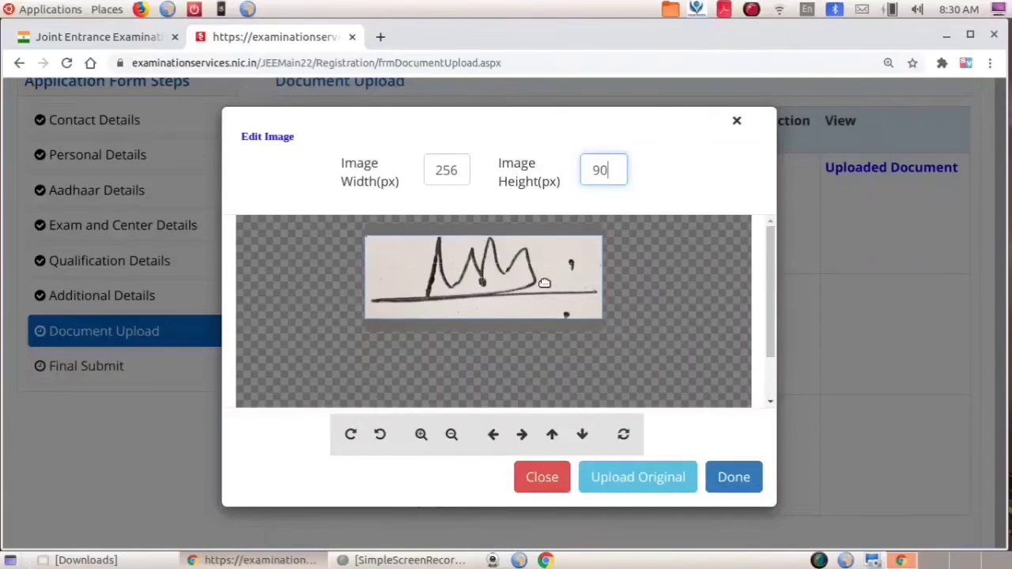
pyautogui.click(743, 482)
pyautogui.scroll(2, 861, 387)
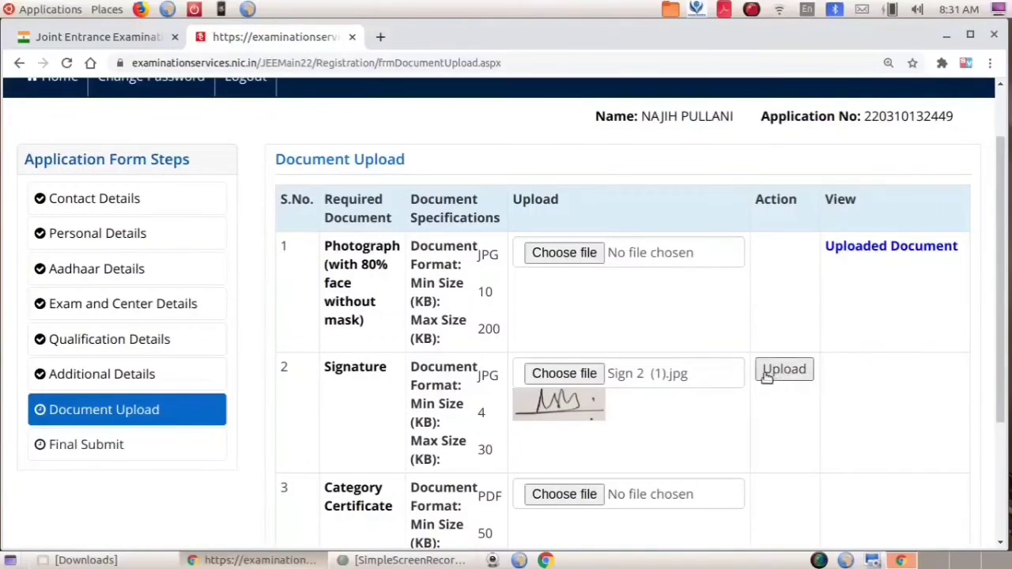
pyautogui.click(798, 379)
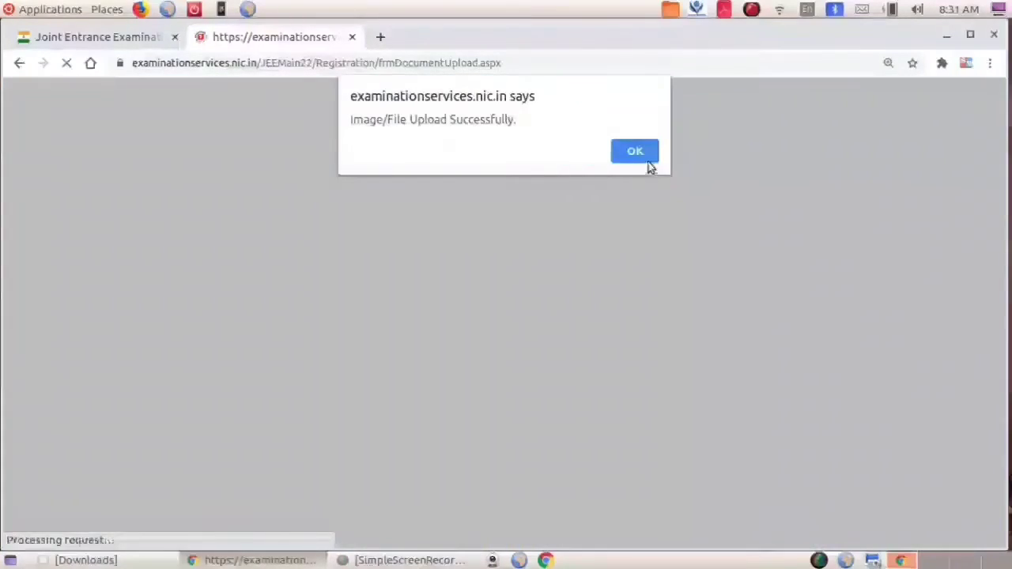
pyautogui.click(648, 165)
pyautogui.scroll(-4, 783, 316)
pyautogui.scroll(-3, 819, 364)
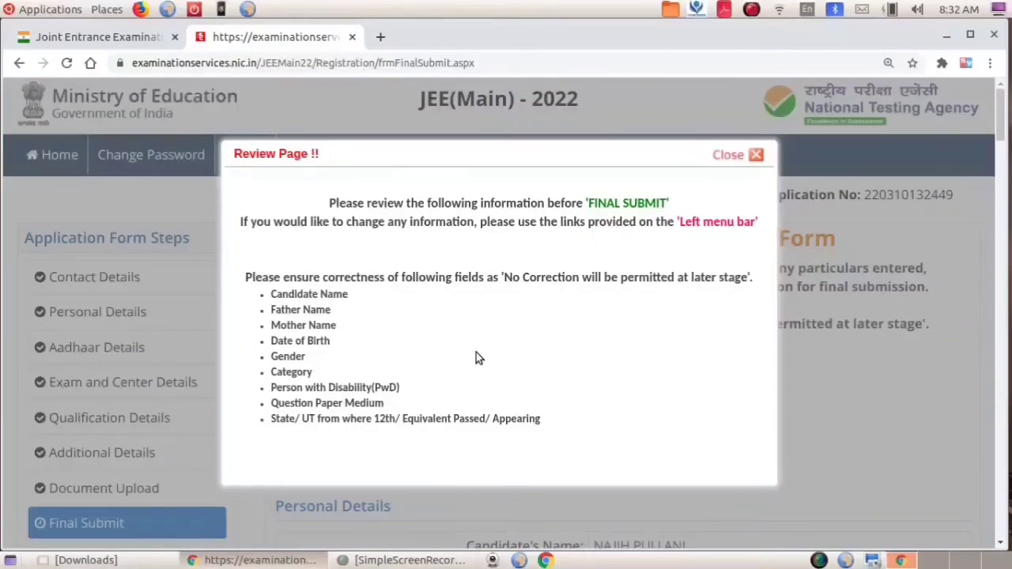
# Verify name, parents' names, category, gender, date of birth and PwD, then submit the form.
pyautogui.press('Escape')
pyautogui.scroll(-3, 656, 345)
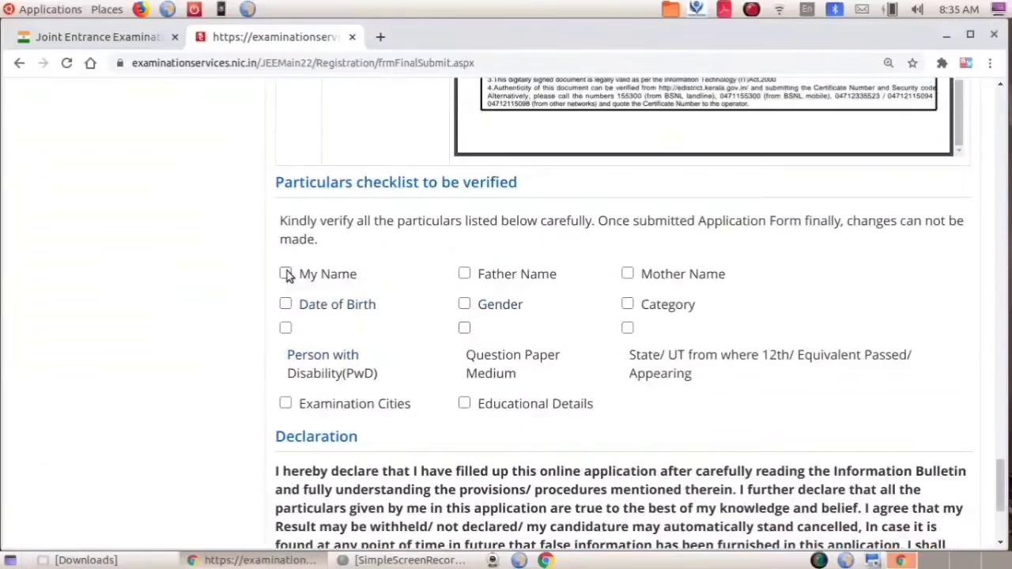
pyautogui.click(285, 273)
pyautogui.click(464, 274)
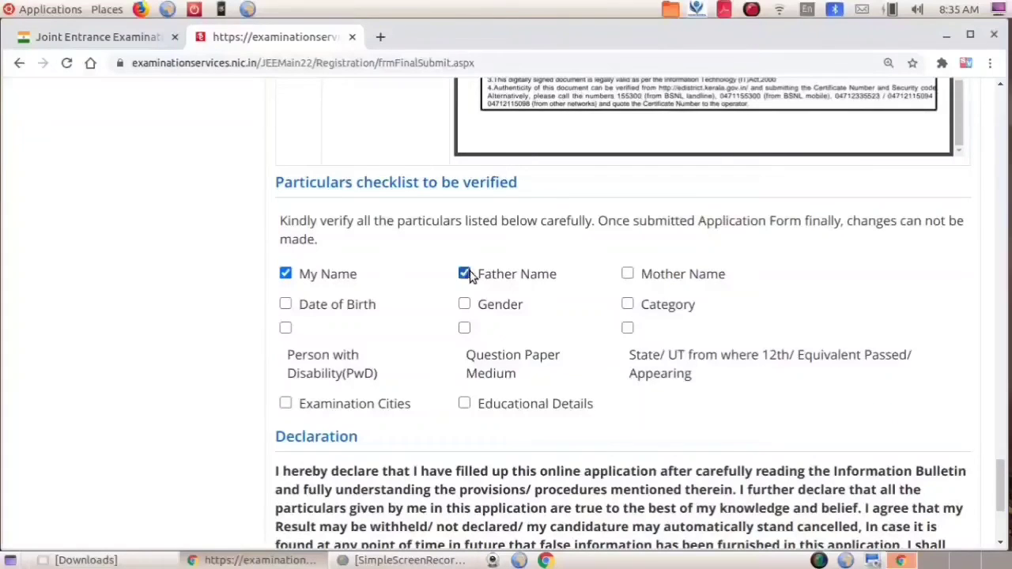
pyautogui.click(628, 275)
pyautogui.click(628, 305)
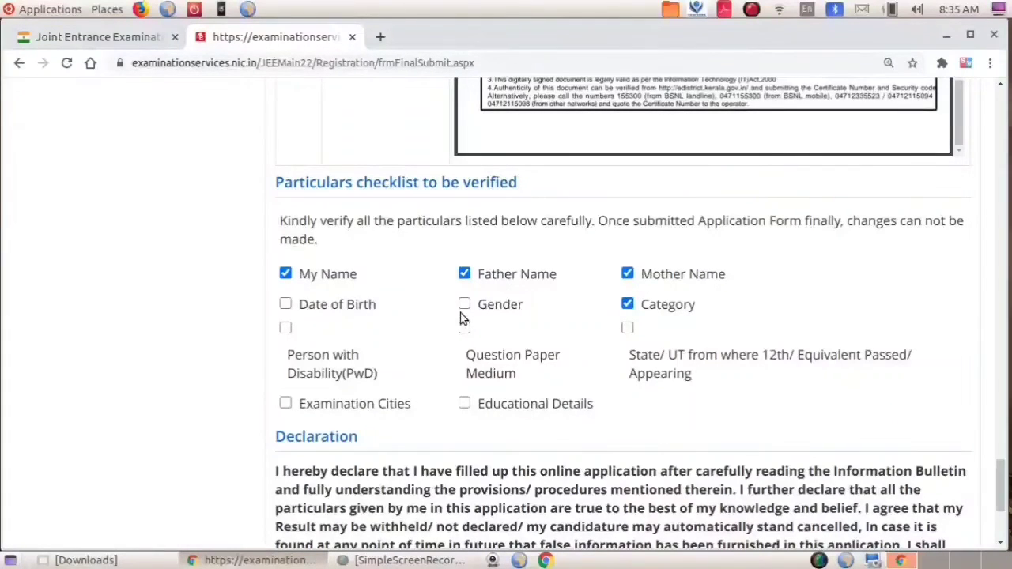
pyautogui.click(461, 309)
pyautogui.click(286, 304)
pyautogui.click(285, 327)
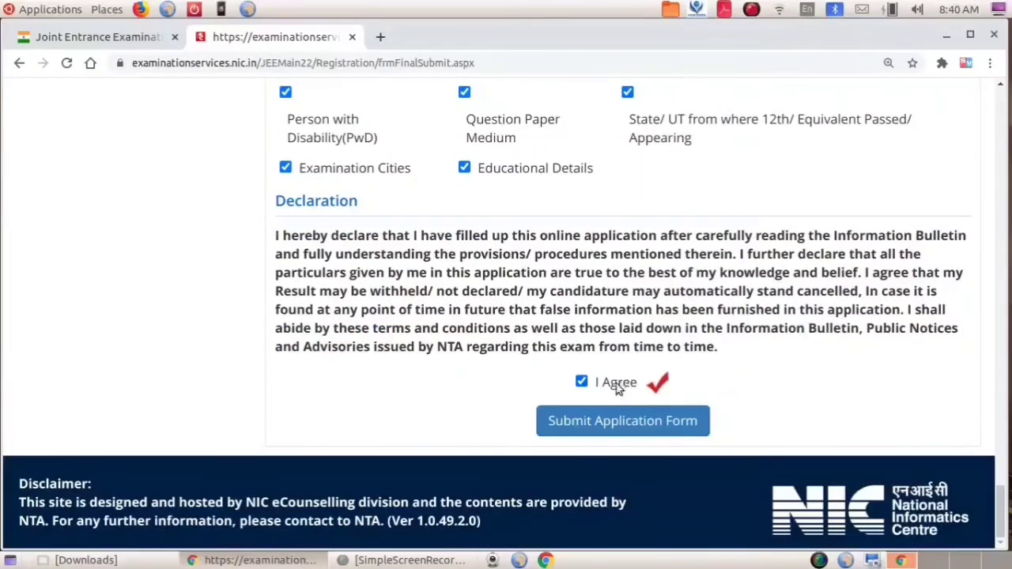
pyautogui.click(588, 423)
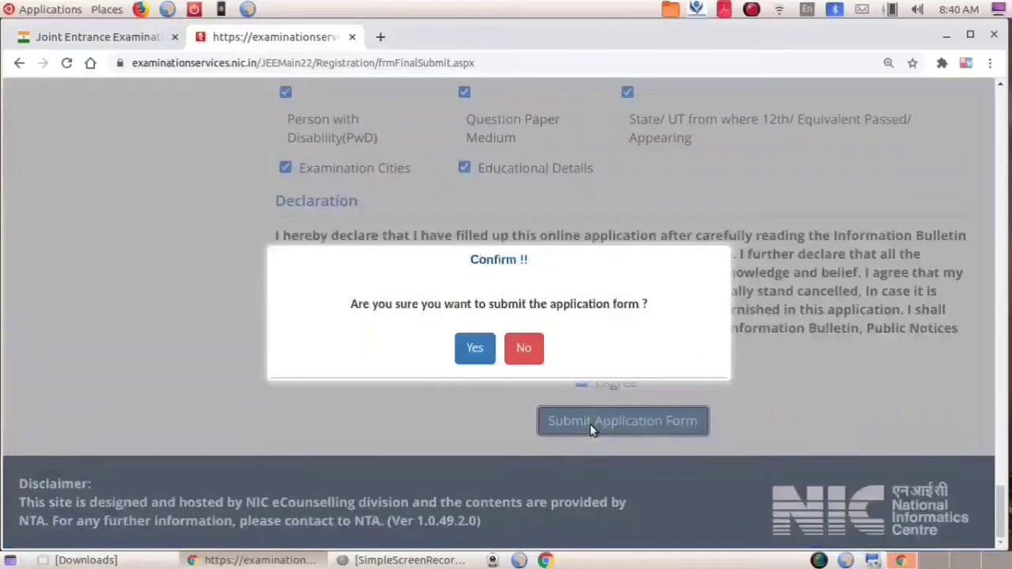
pyautogui.click(479, 354)
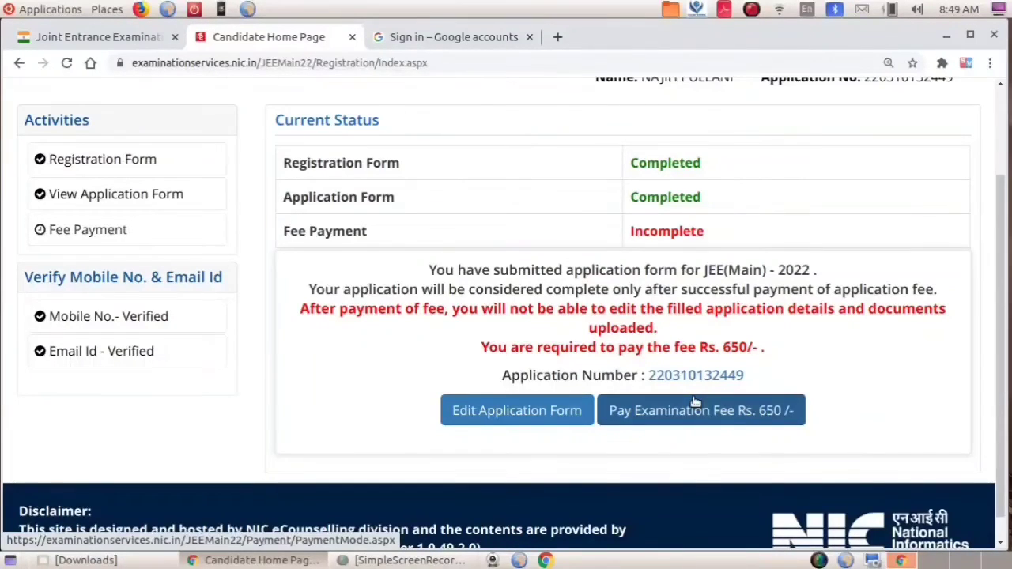
# Start paying the Rs 650 examination fee by RuPay card, entering the card details and OTP.
pyautogui.scroll(2, 770, 426)
pyautogui.scroll(-2, 759, 430)
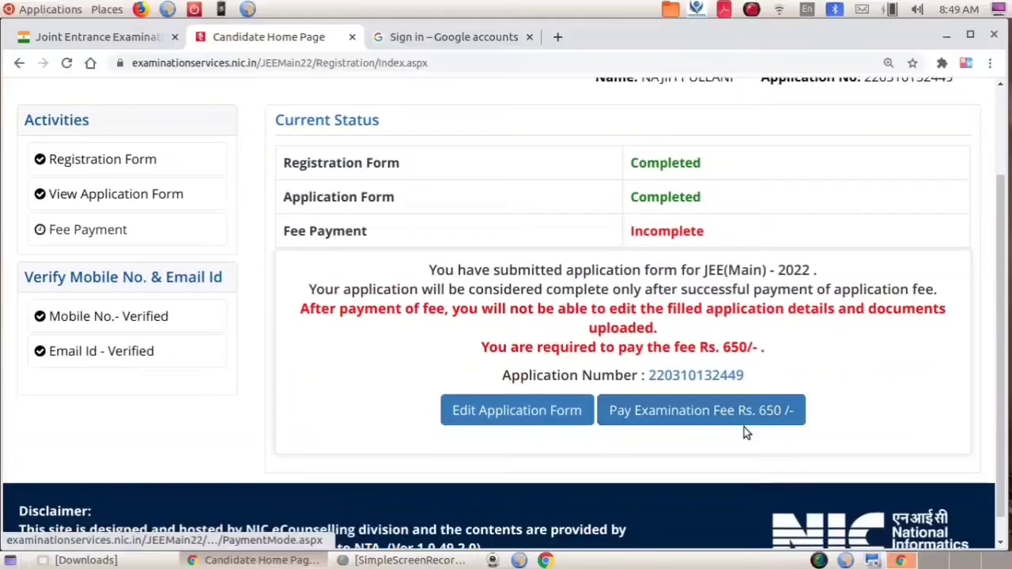
pyautogui.click(695, 409)
pyautogui.scroll(-1, 429, 306)
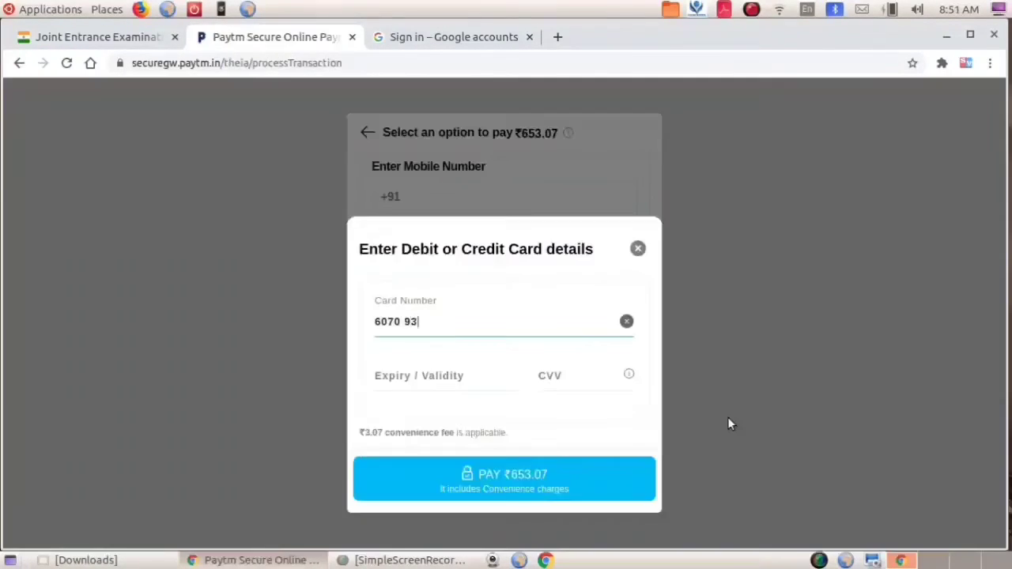
pyautogui.write('60')
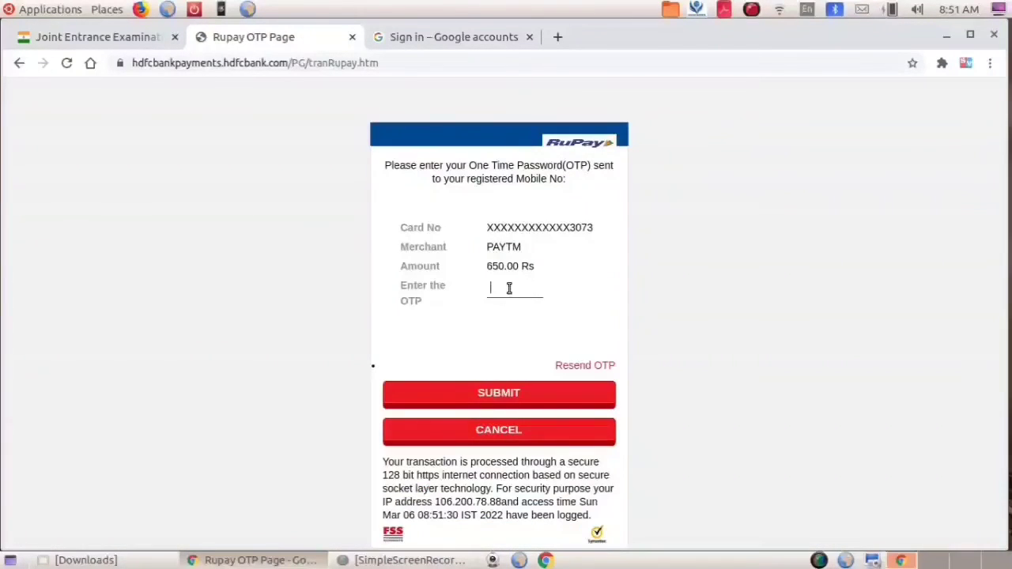
pyautogui.write('123456')
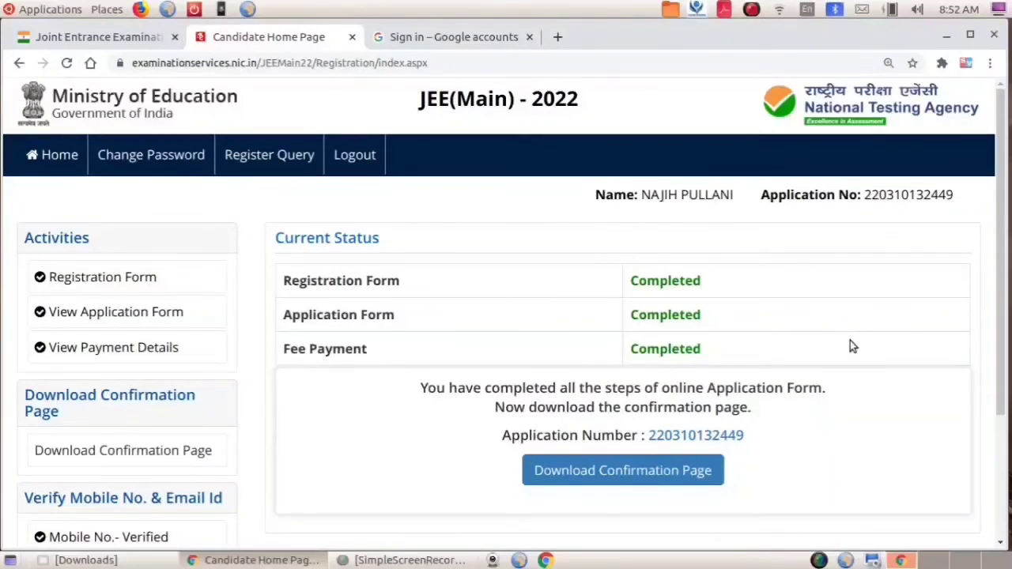
# Open the JEE(Main) 2022 Confirmation Page and review it, showing fee payment Completed.
pyautogui.scroll(-2, 849, 341)
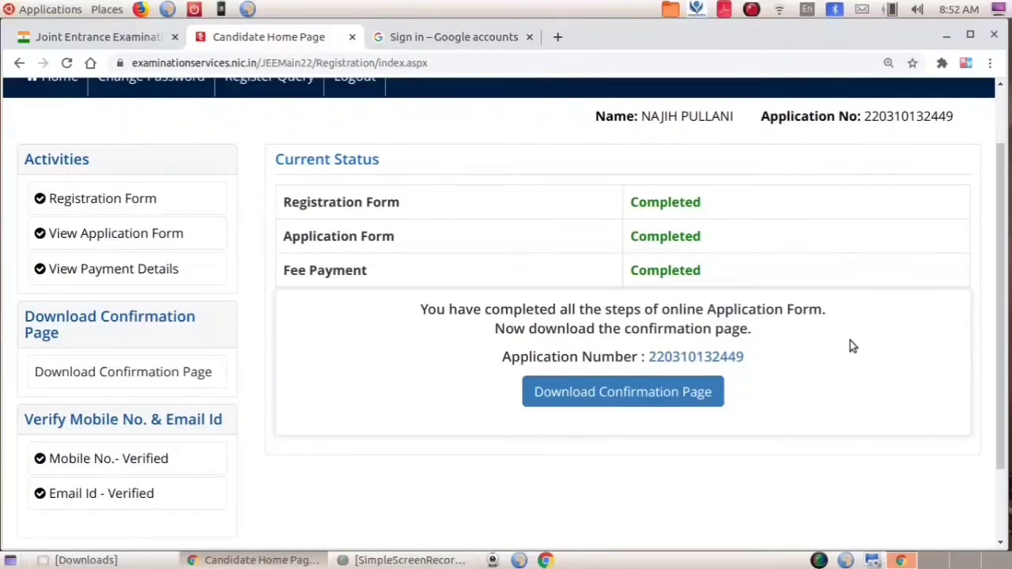
pyautogui.click(650, 393)
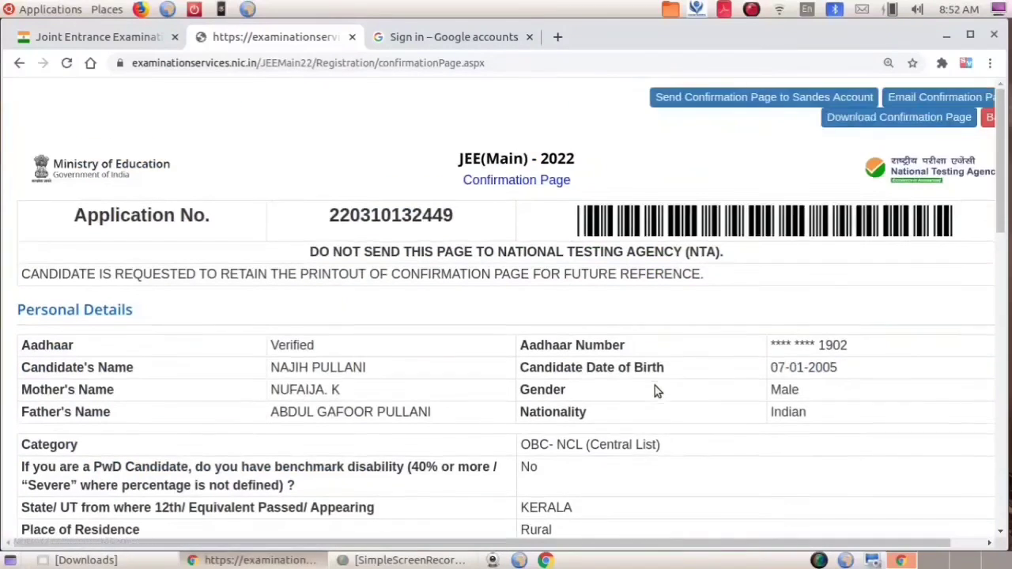
pyautogui.scroll(-7, 655, 390)
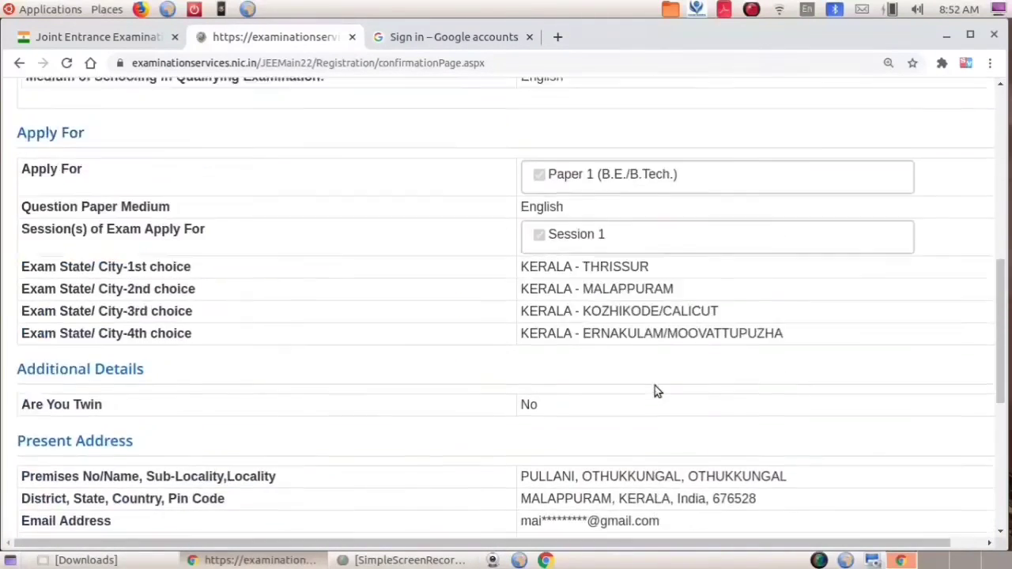
pyautogui.scroll(1, 655, 390)
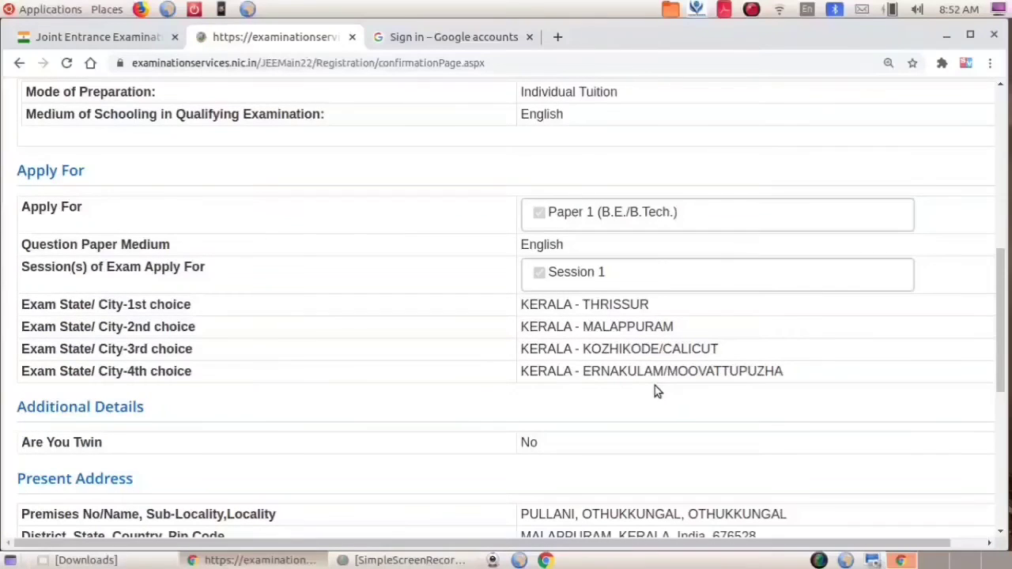
pyautogui.scroll(10, 655, 386)
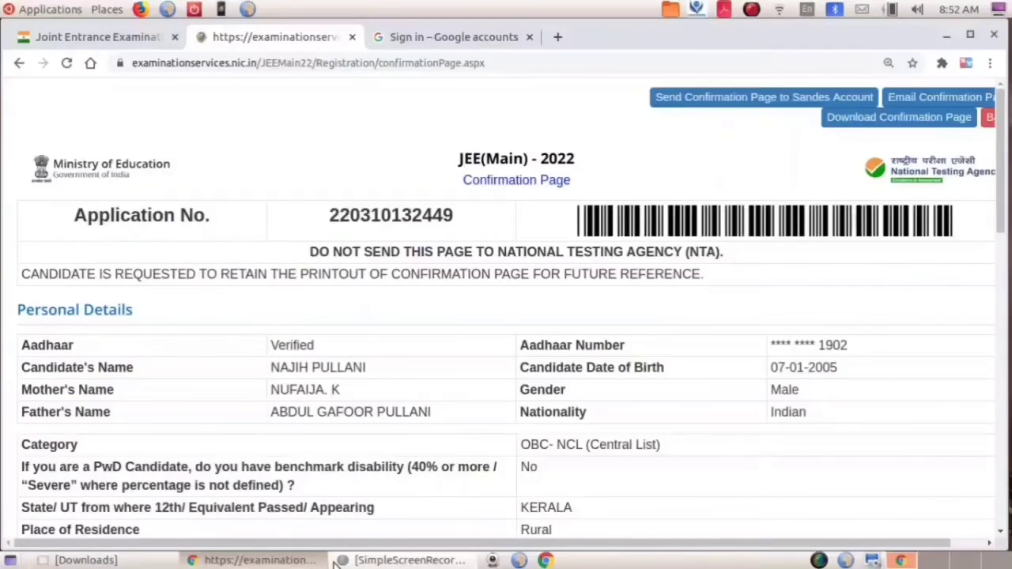